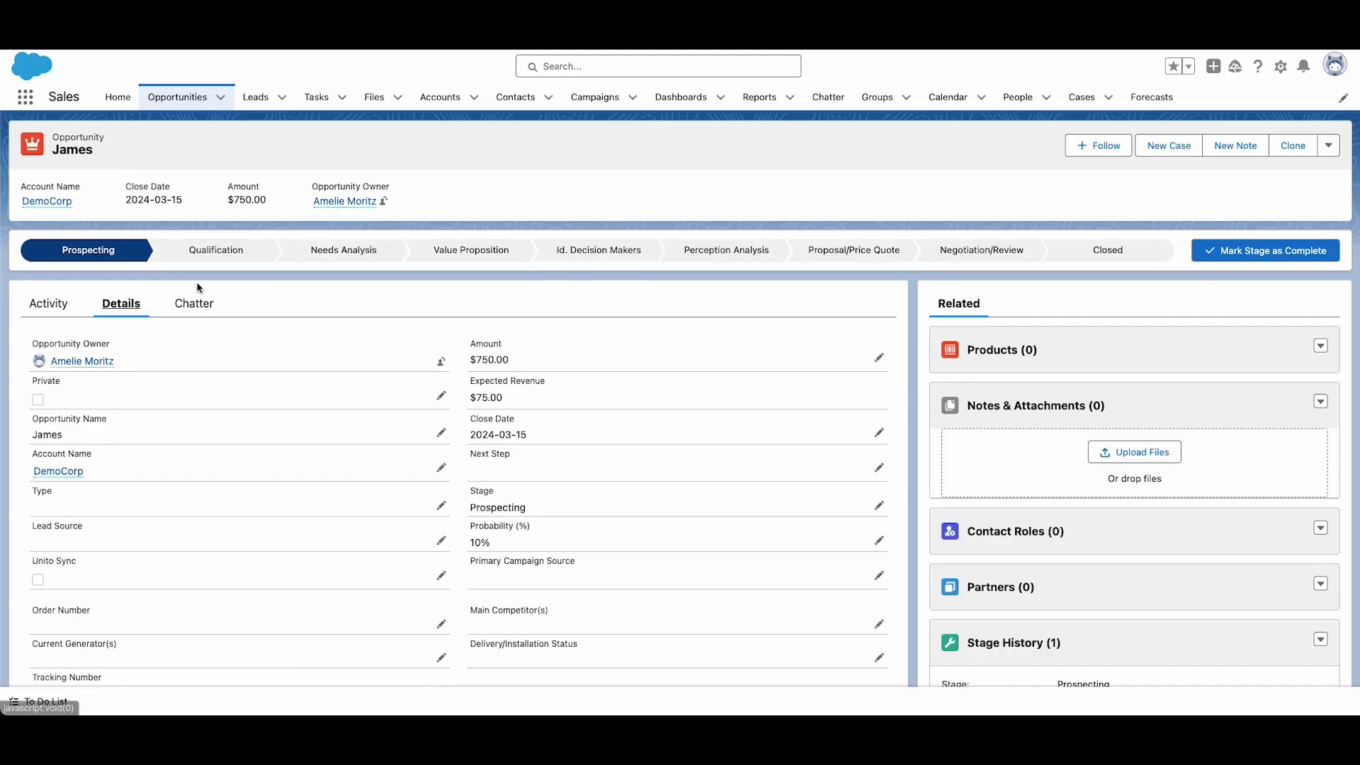
Step: Set the DemoCorp opportunity's amount to $2,000 and its stage to Qualification
click(877, 361)
key(BackSpace)
key(BackSpace)
key(BackSpace)
text(2000)
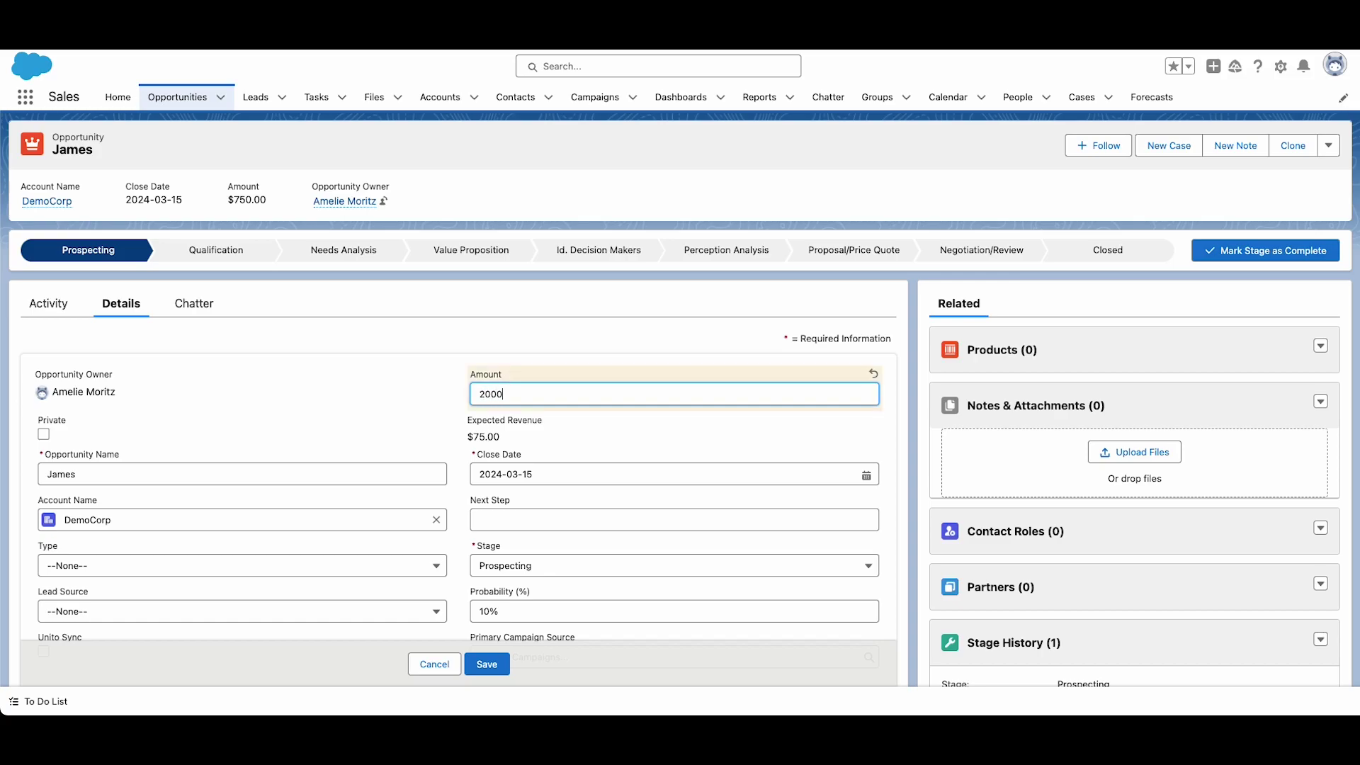
scroll(610, 401, down, 1)
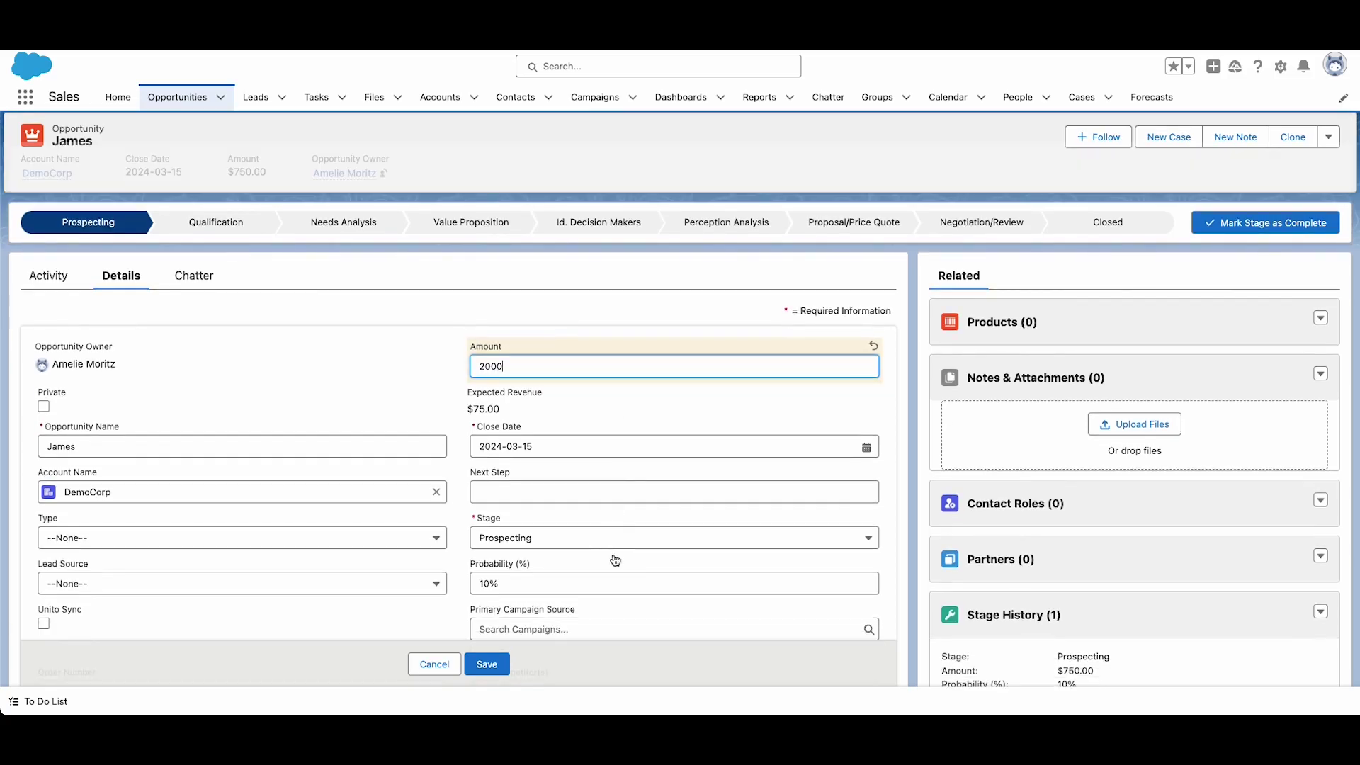
click(619, 539)
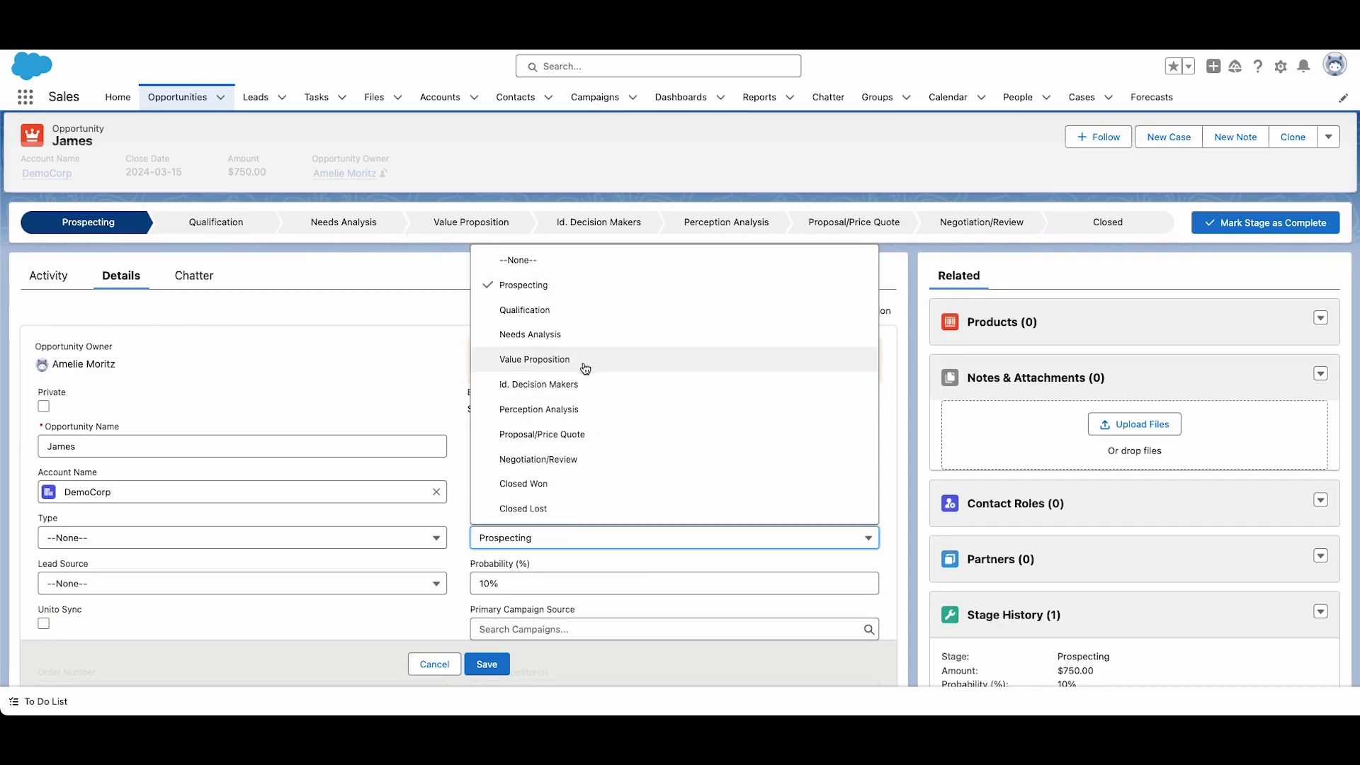
click(585, 310)
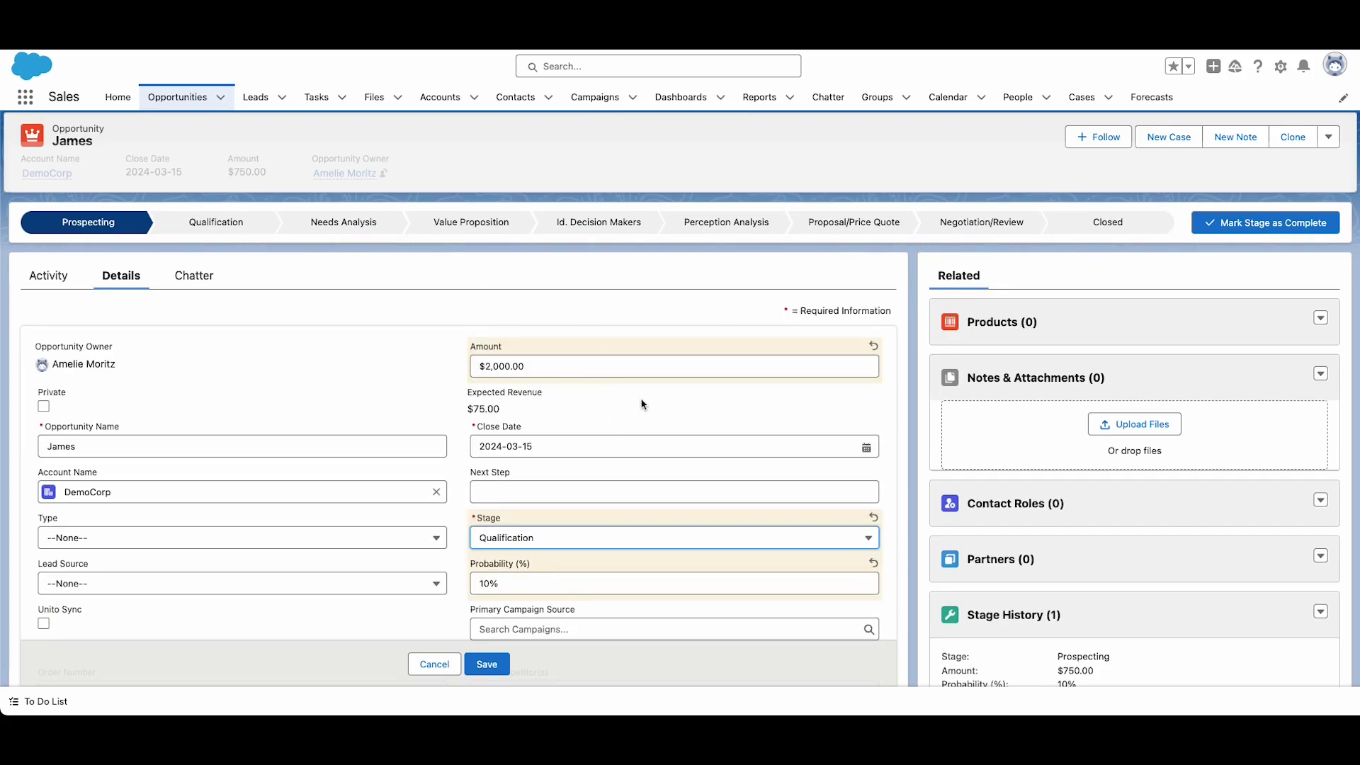
Step: Set the opportunity's close date to 2024-03-29 and save the record
scroll(642, 404, down, 2)
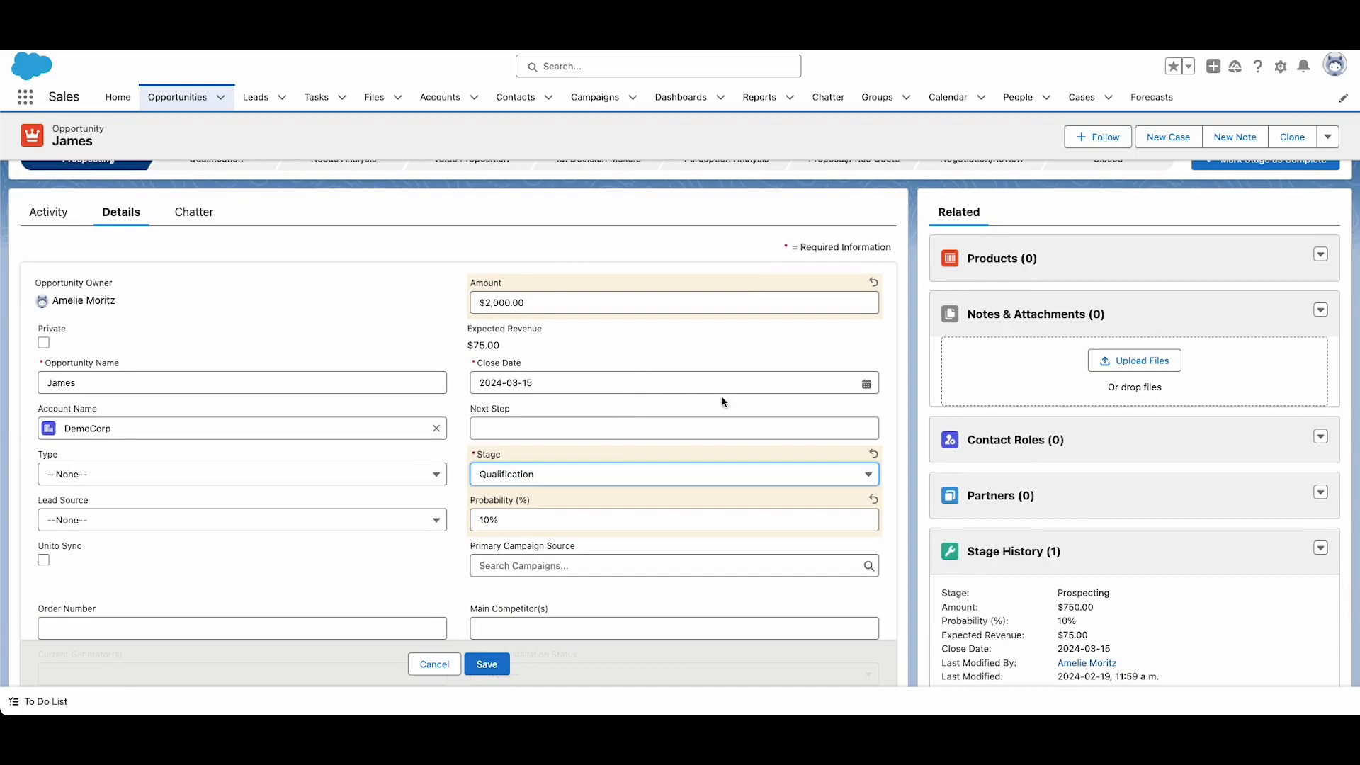
click(865, 384)
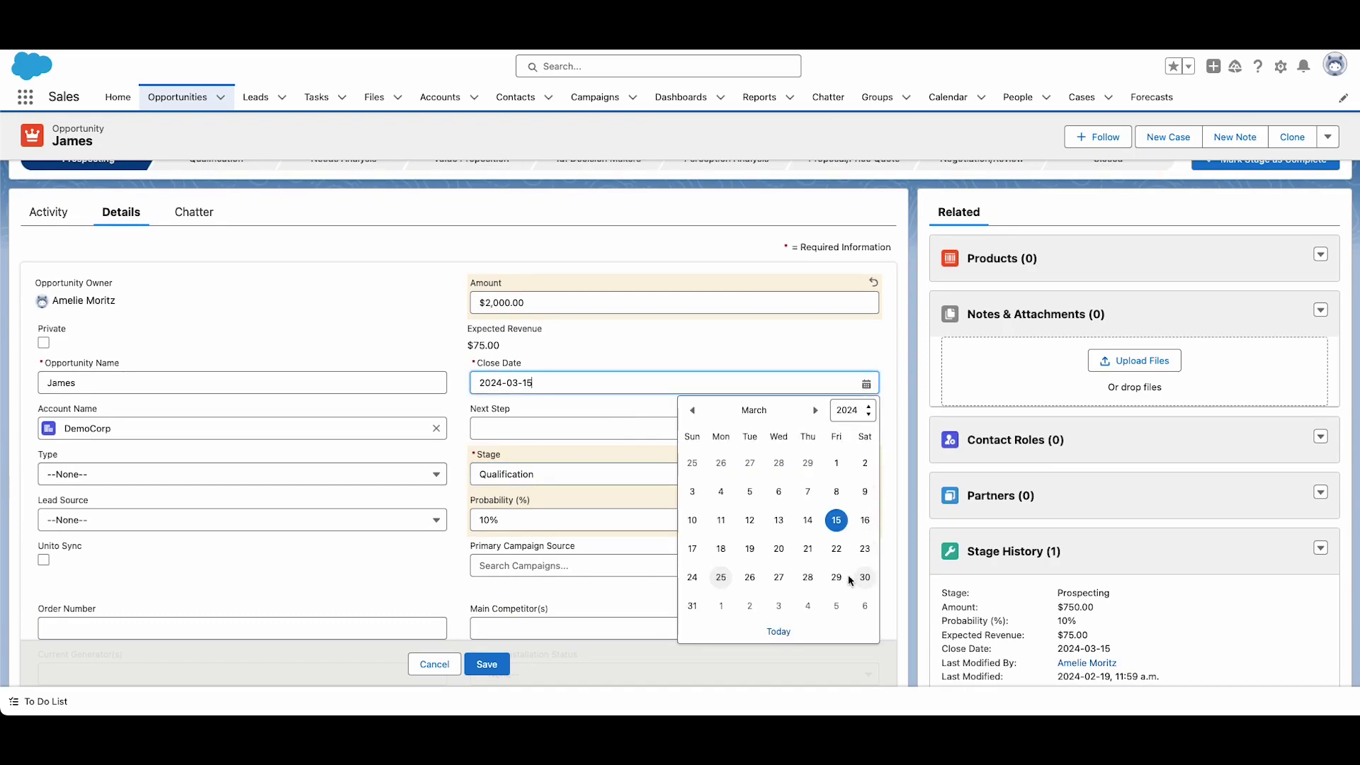
click(837, 577)
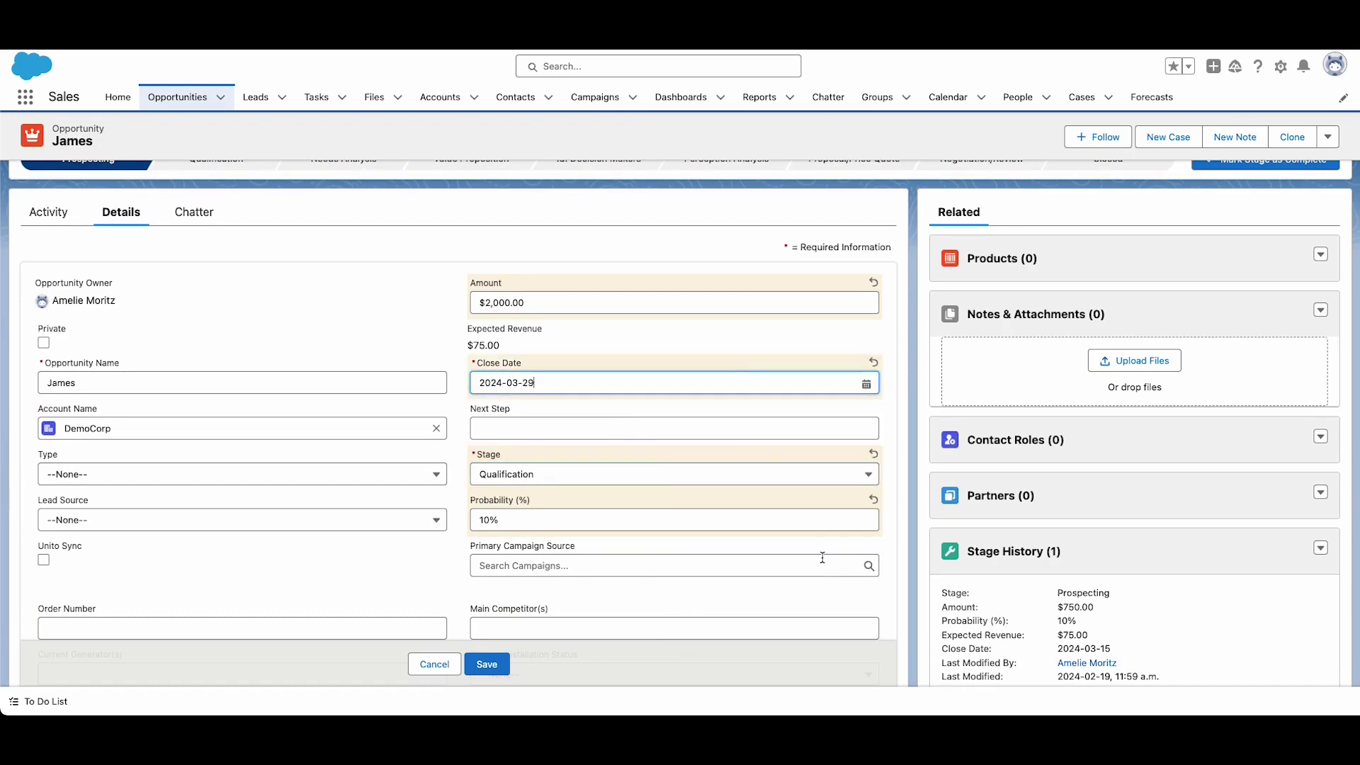
click(489, 664)
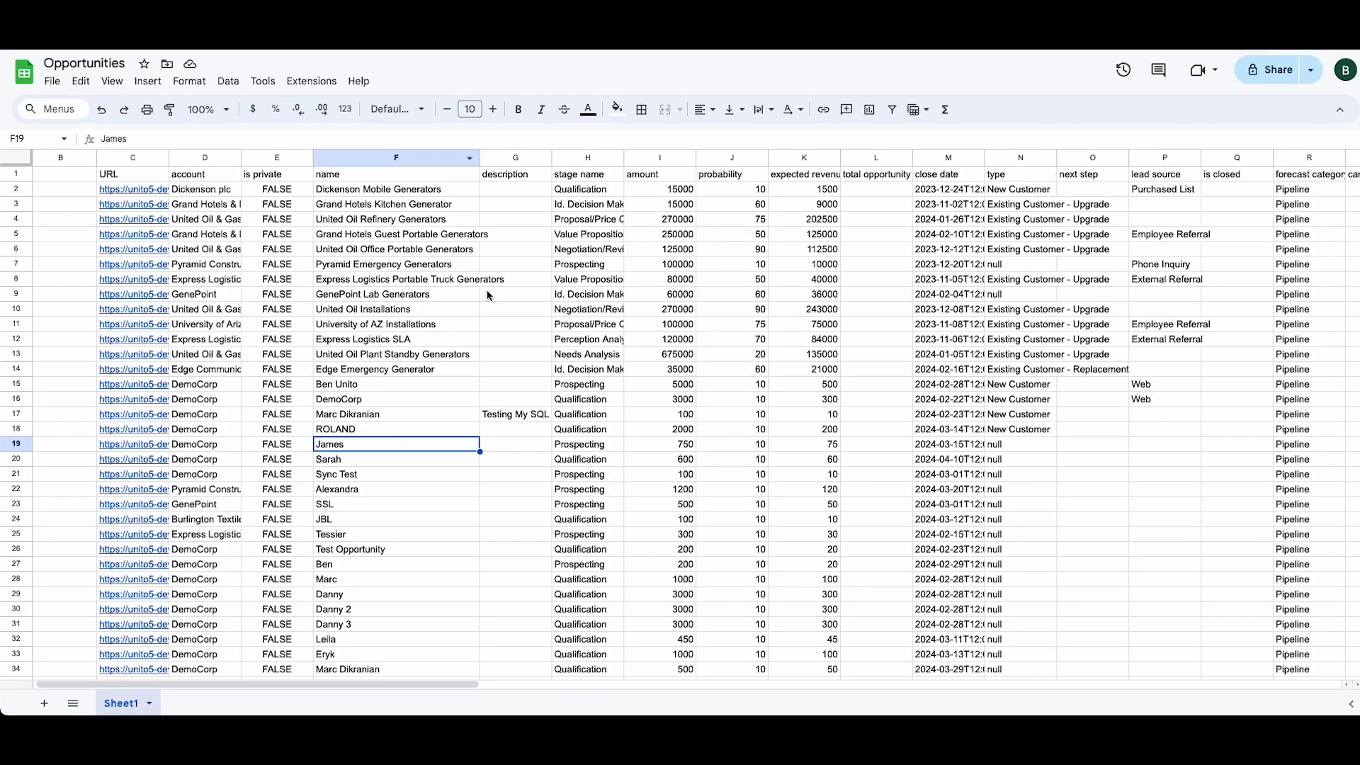
Step: Switch to the Opportunities spreadsheet in Google Sheets and examine the edited opportunity's record in row 19
click(25, 444)
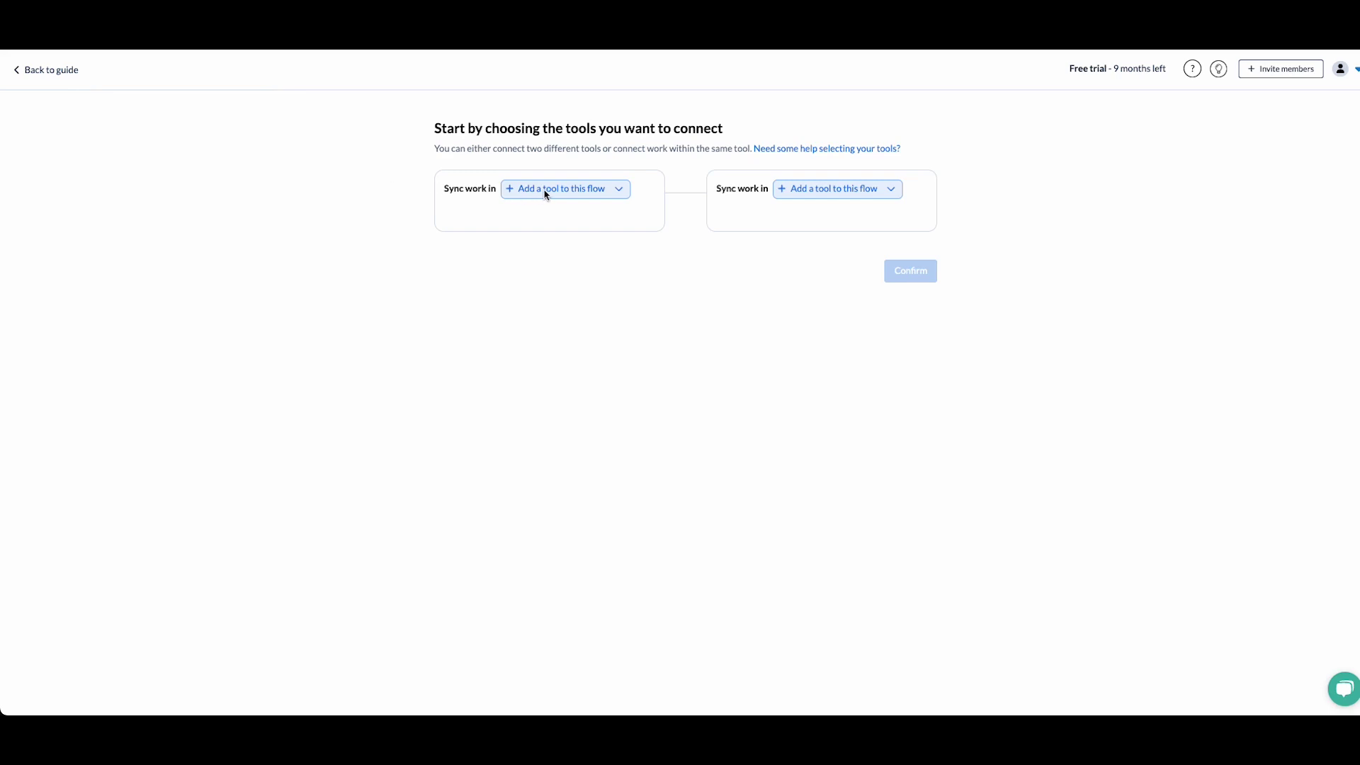
Step: In Unito, set the flow's first tool to Salesforce, with work item type Opportunity and organization manualtester+unito
click(551, 191)
click(565, 218)
text(sales)
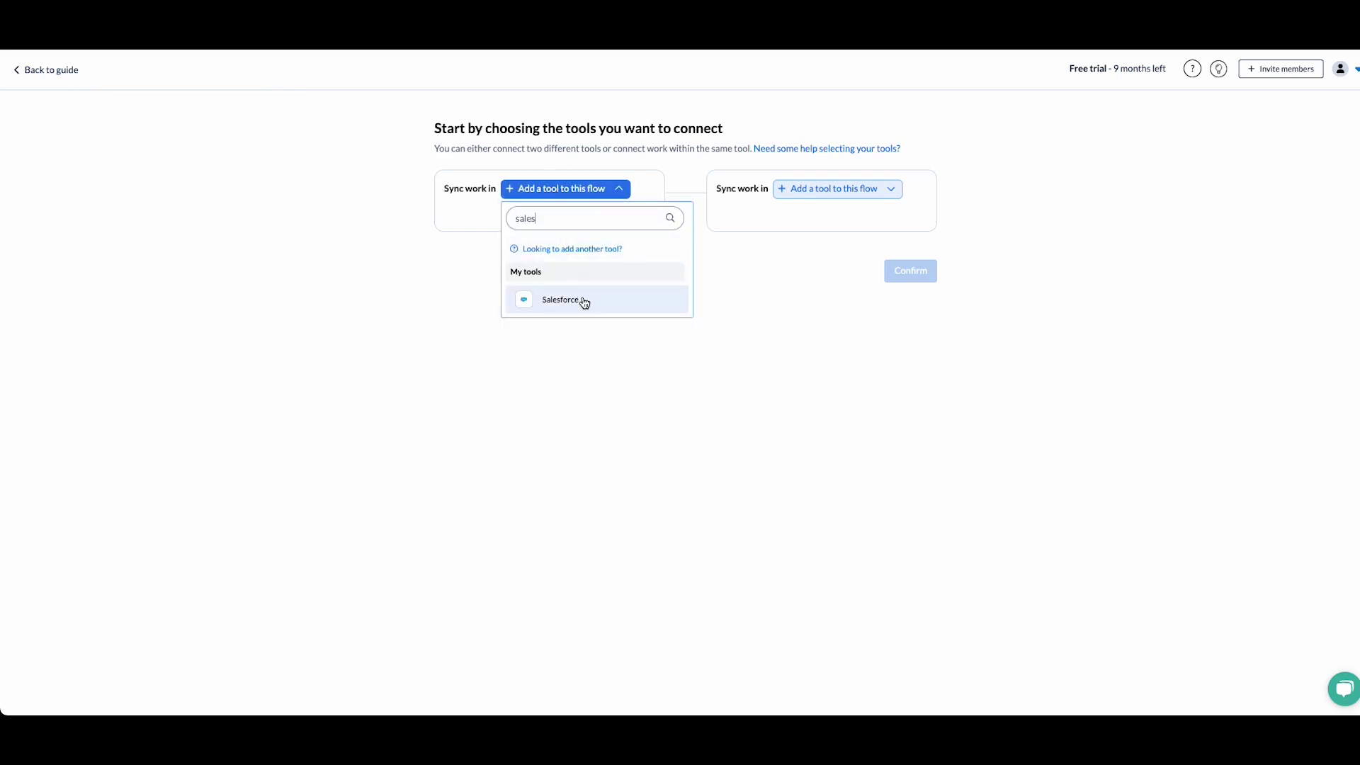
click(582, 301)
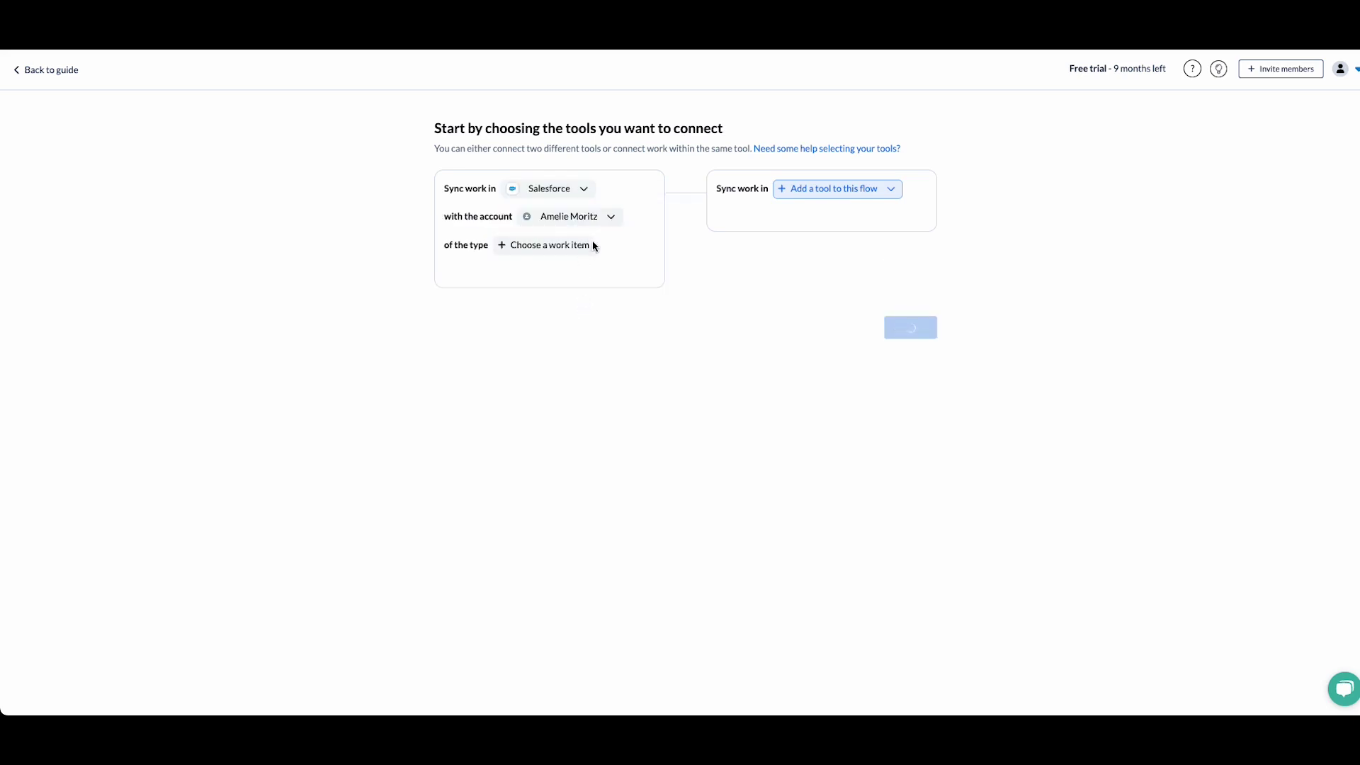
click(529, 253)
click(561, 365)
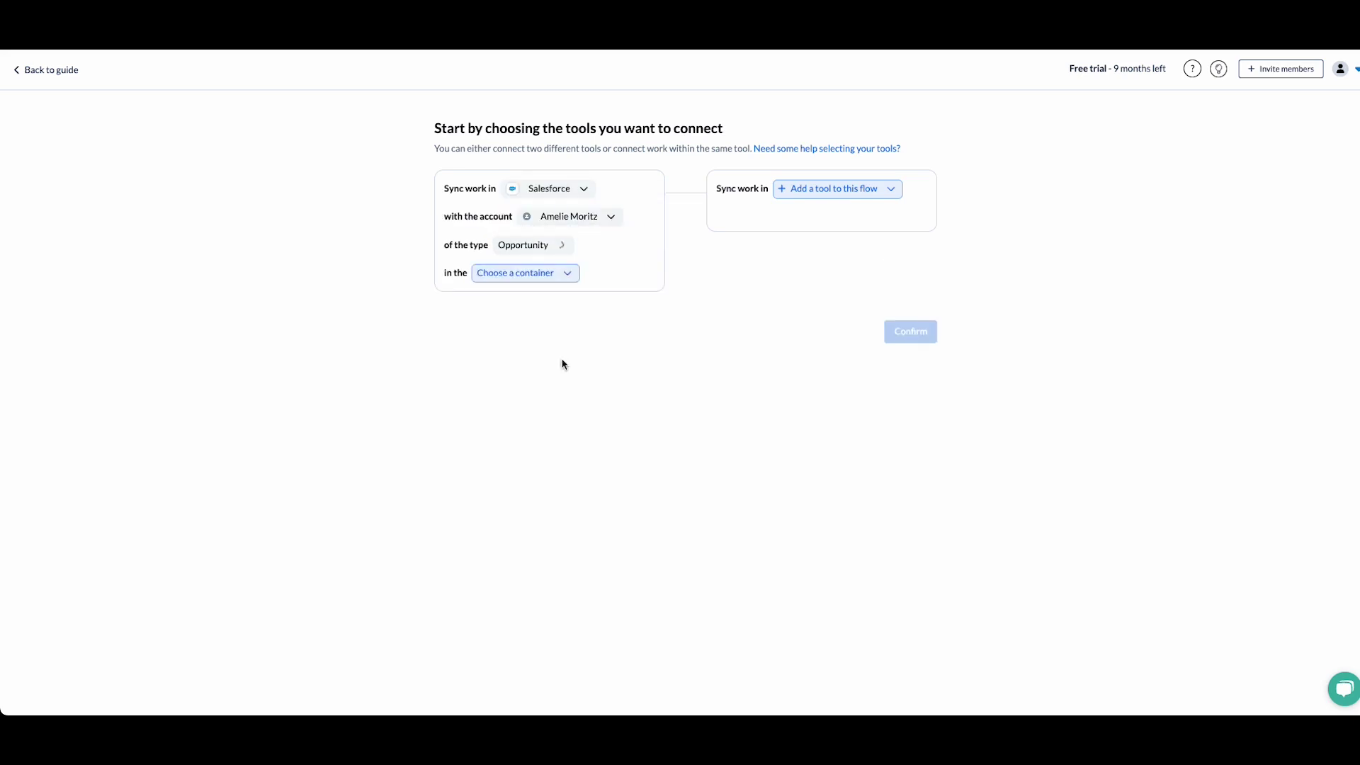
click(619, 270)
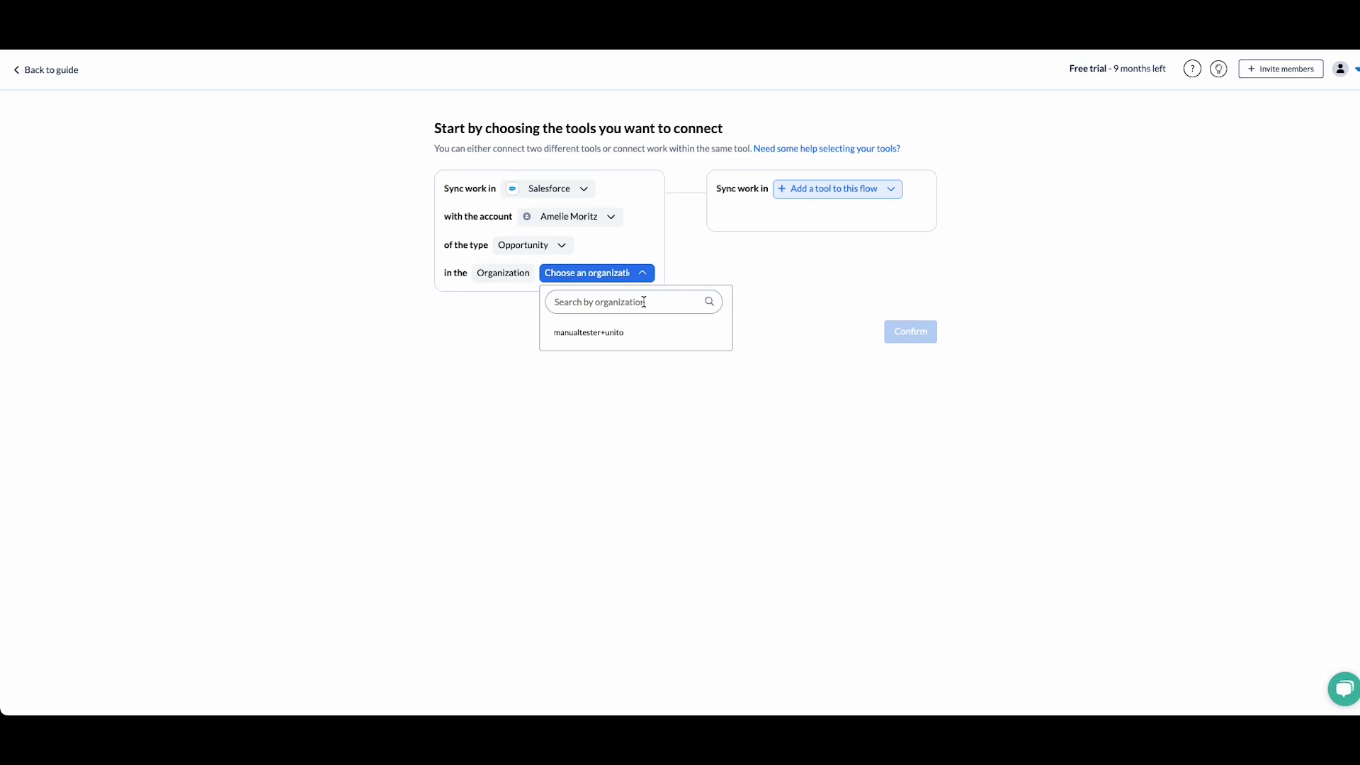
click(656, 336)
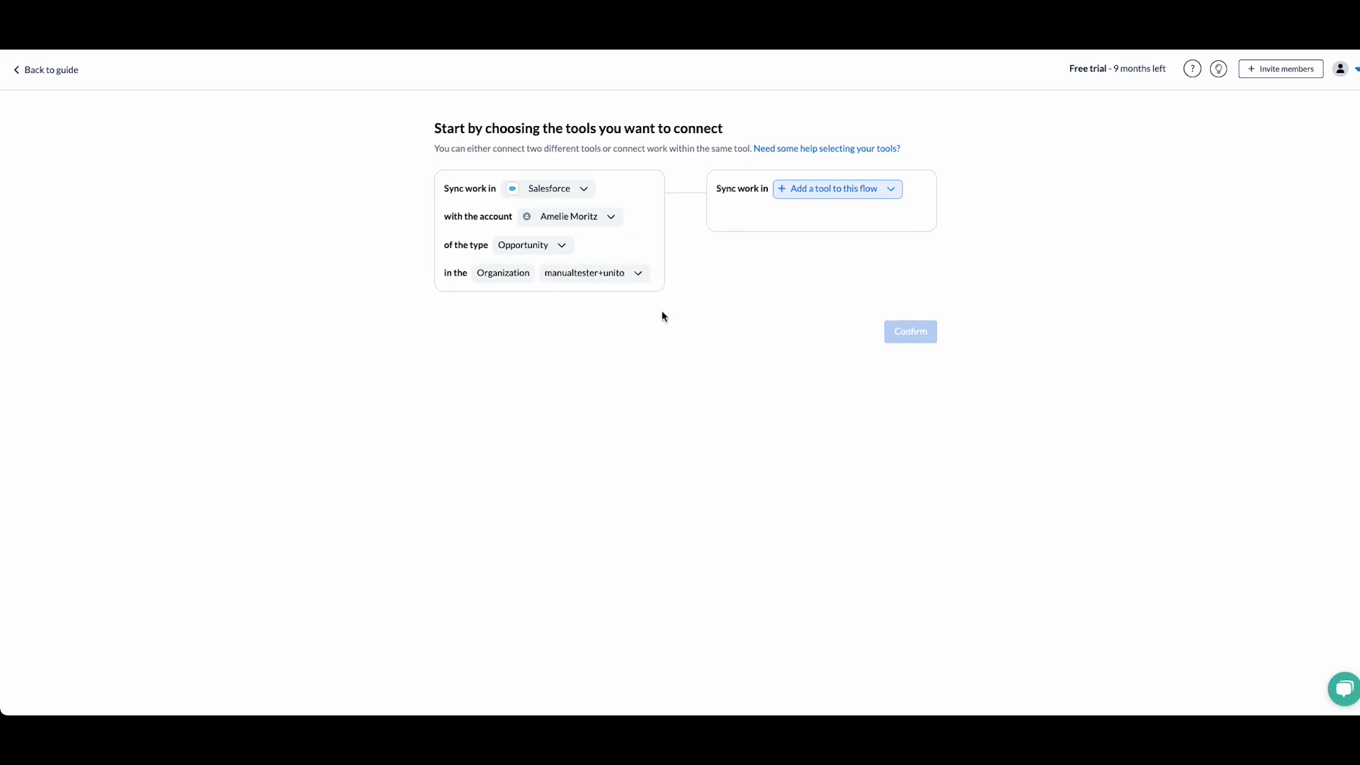
Step: Add Google Sheets as the flow's second tool
click(839, 188)
text(googl)
click(865, 333)
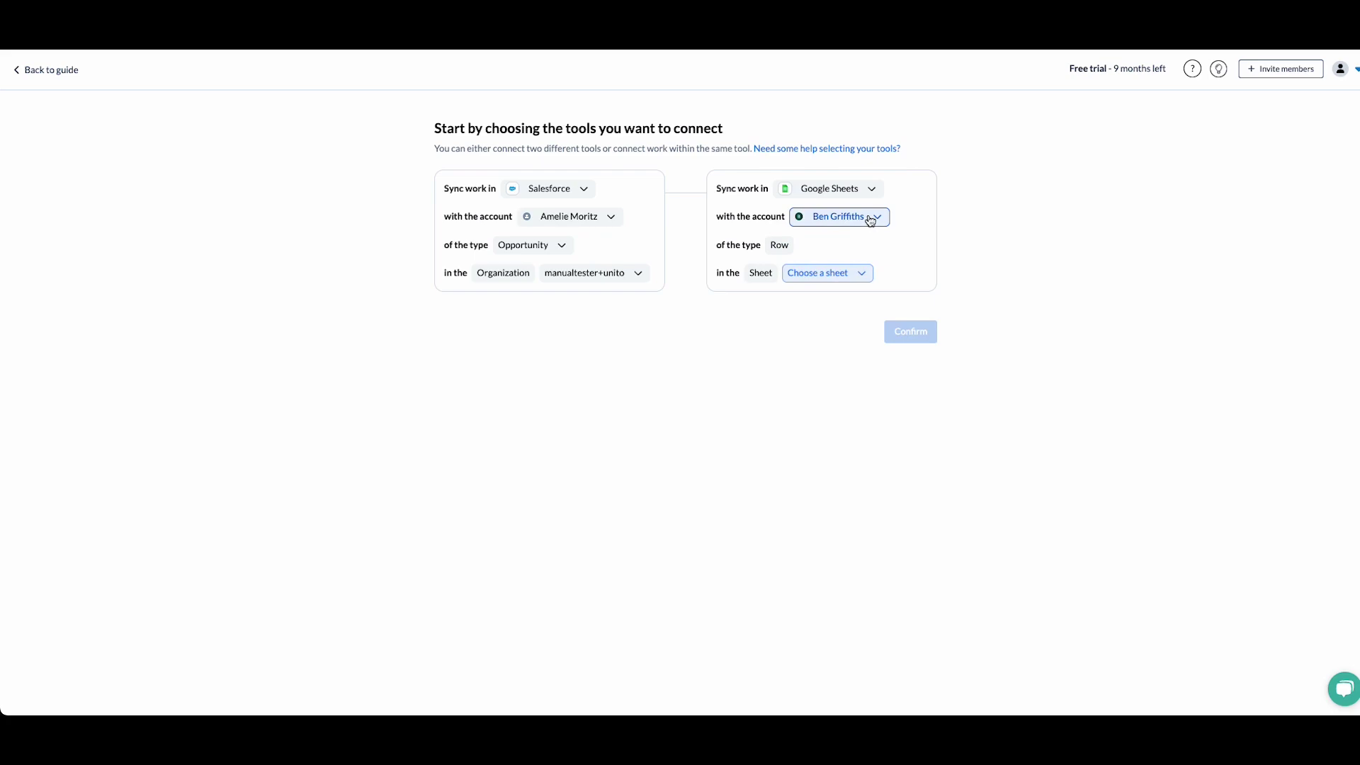
Step: Create a new Google Sheets sheet named Opportunities as the container for the synced rows
click(859, 275)
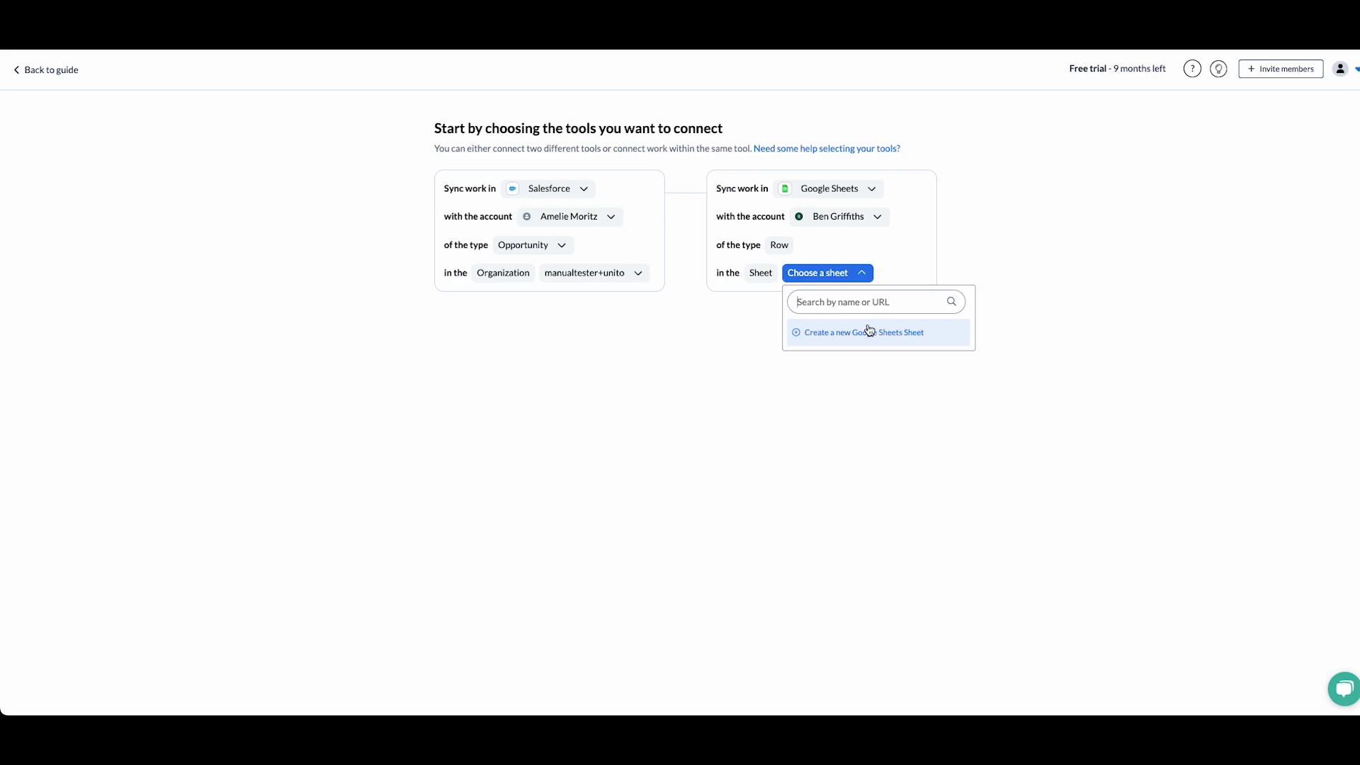
click(868, 340)
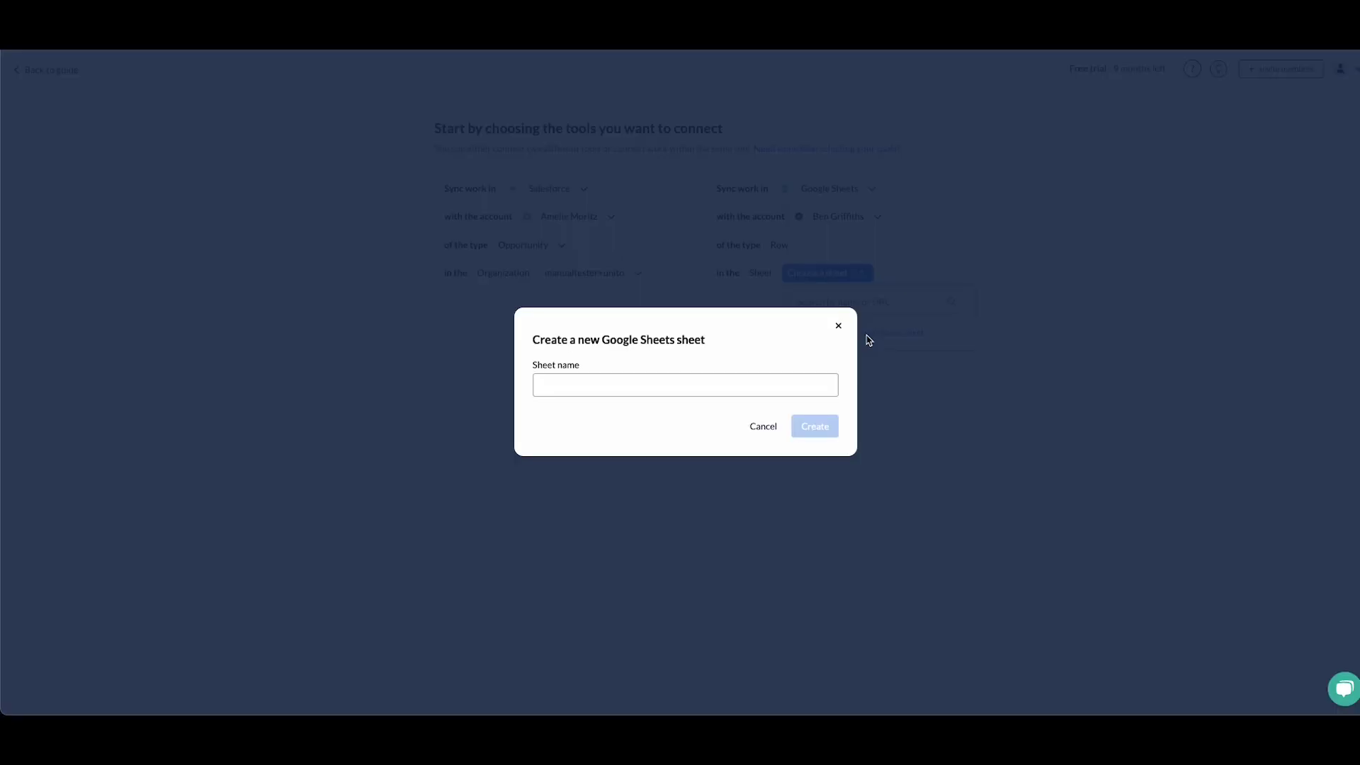
text(O)
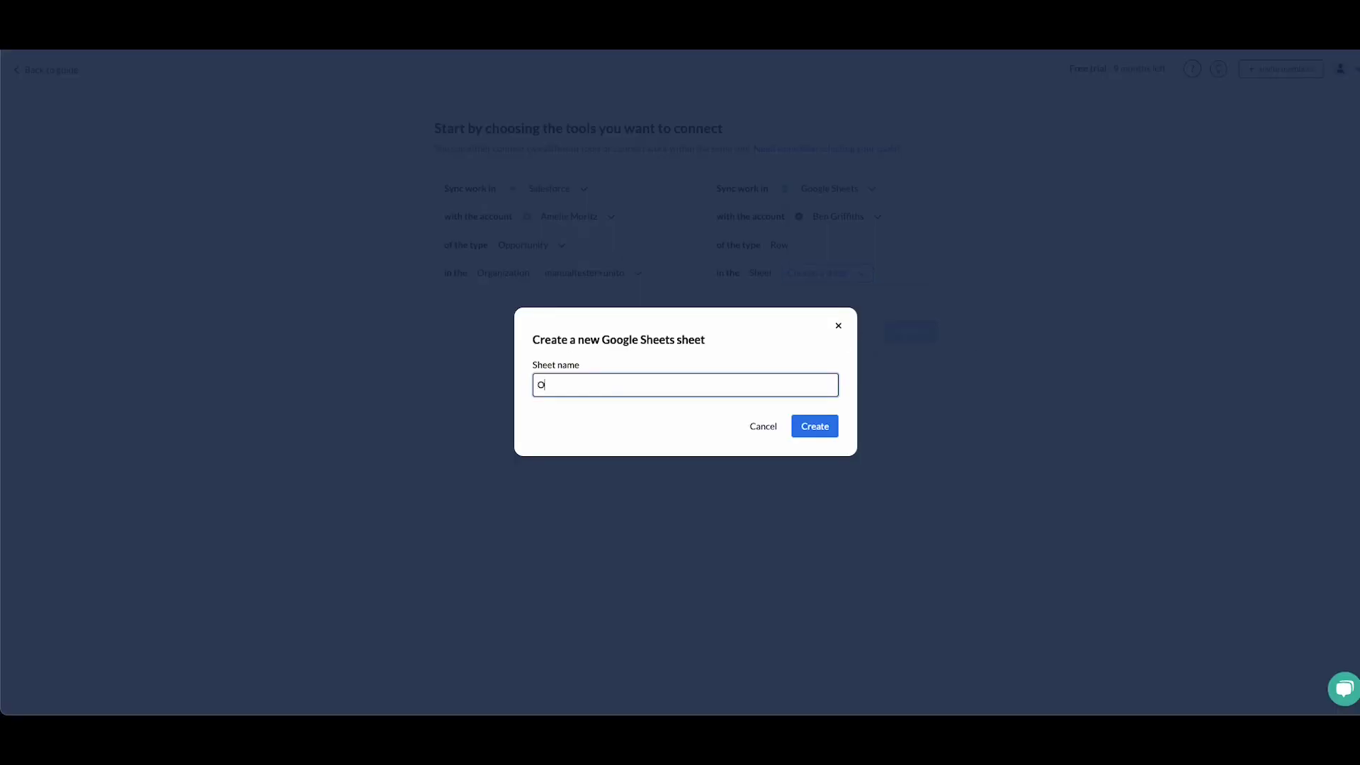
text(pportunitie)
click(809, 429)
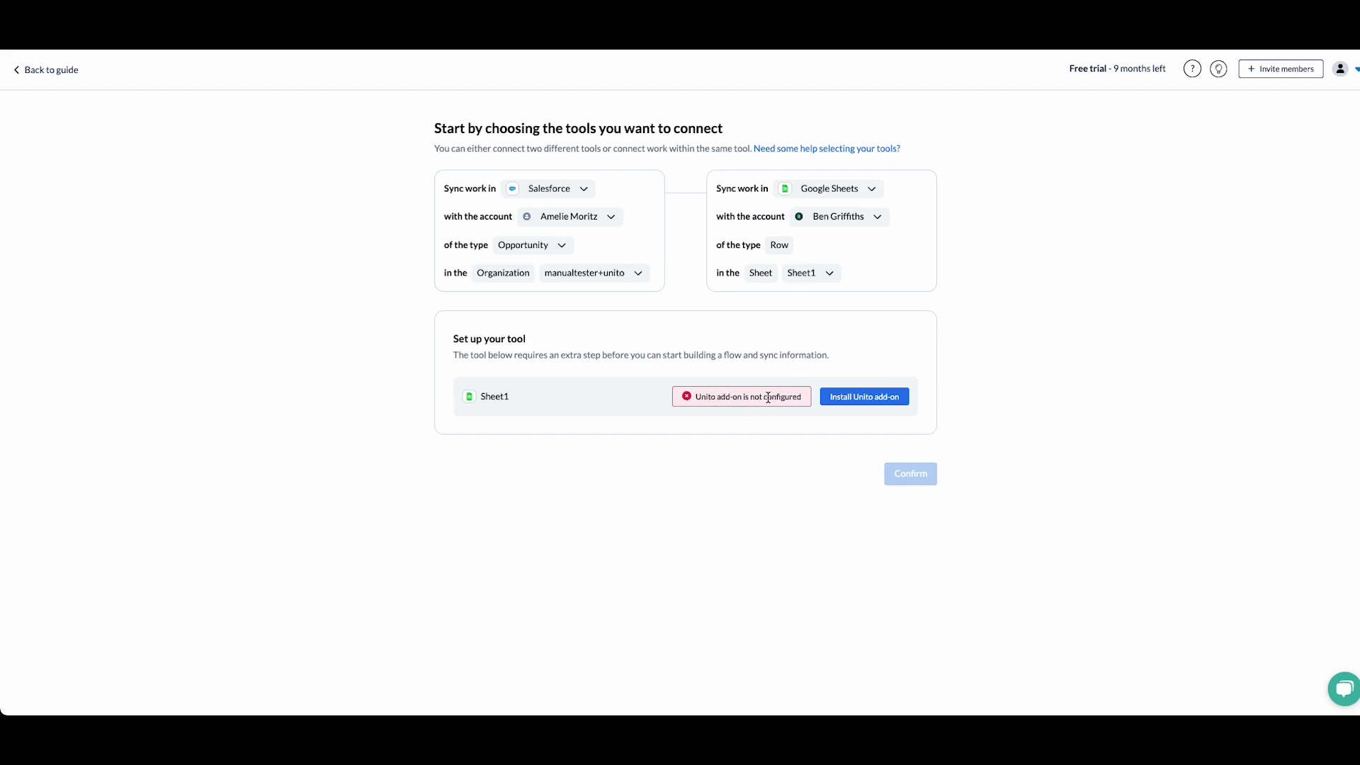
Step: Verify the Unito add-on status for Sheet1 and open the linked sheet from the add-on installation instructions
click(772, 396)
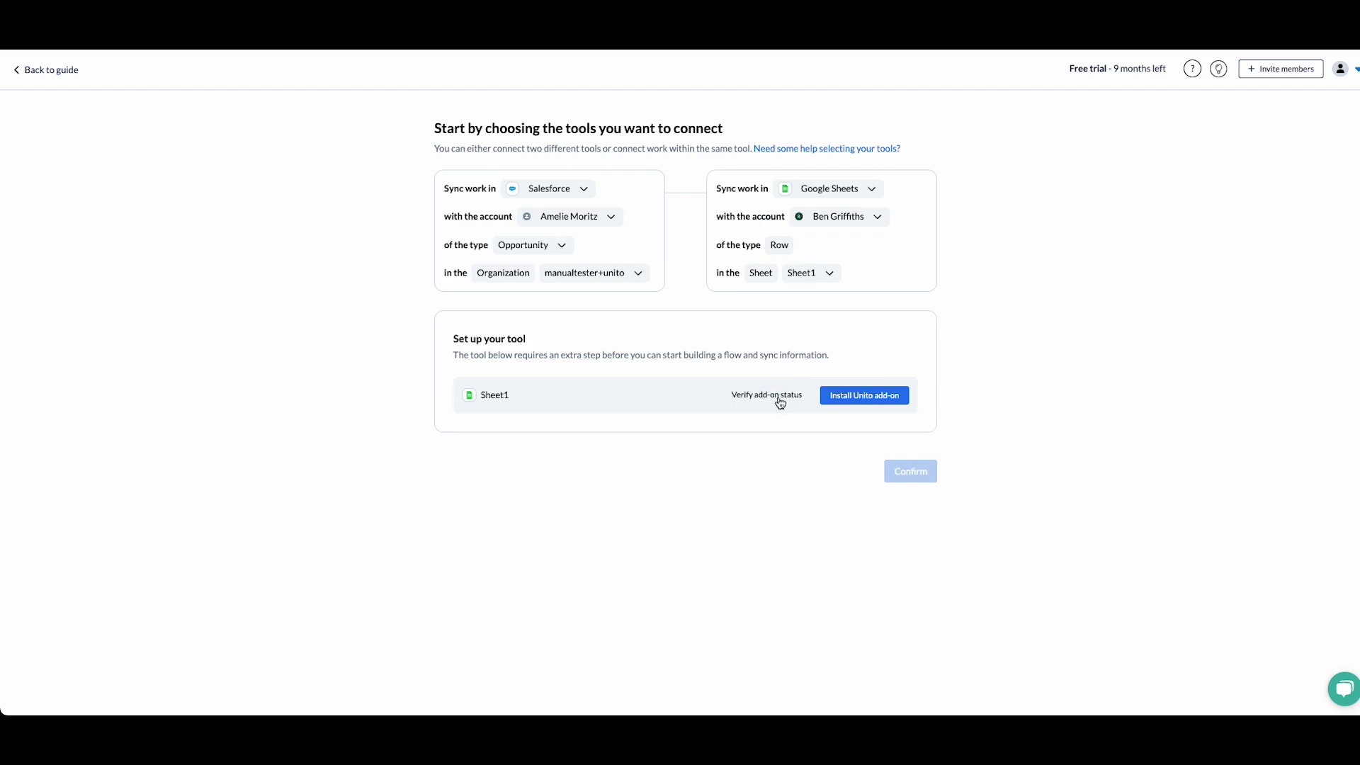
click(858, 403)
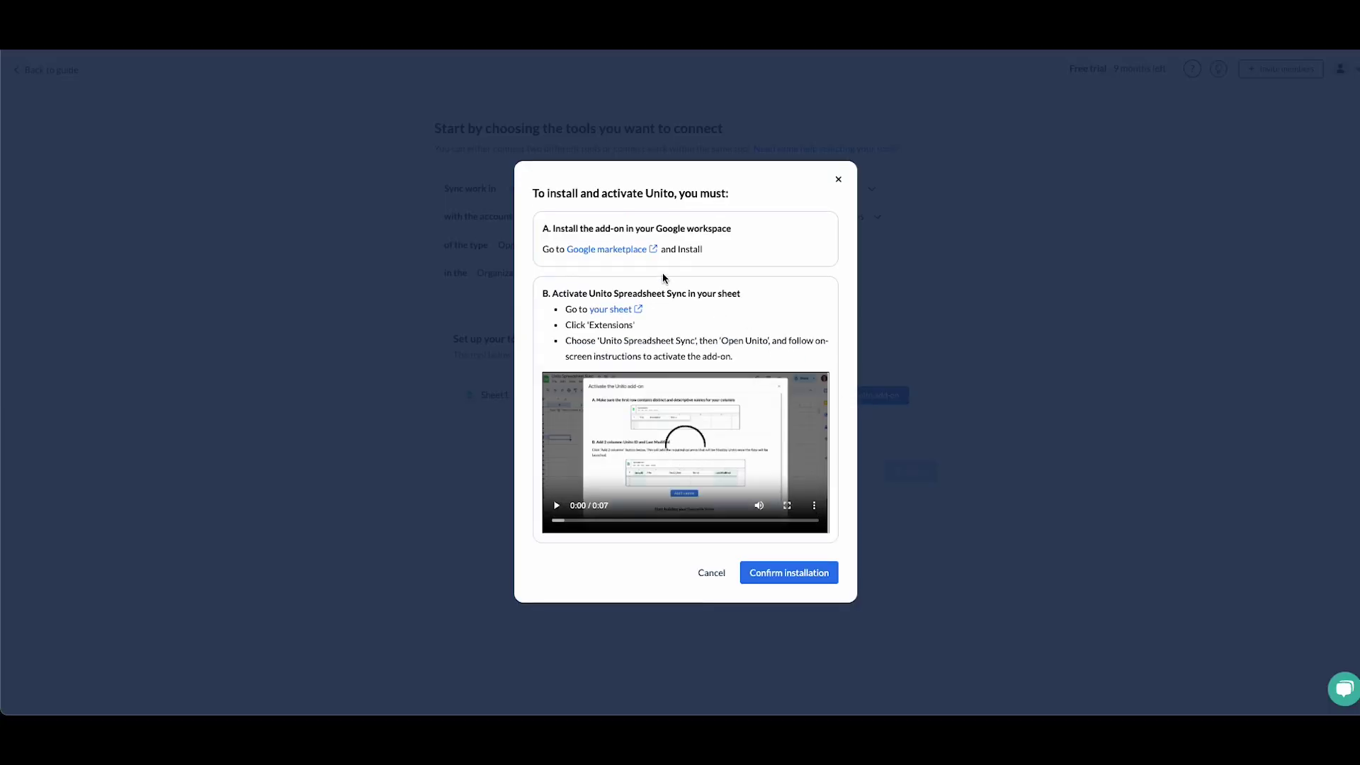
click(609, 310)
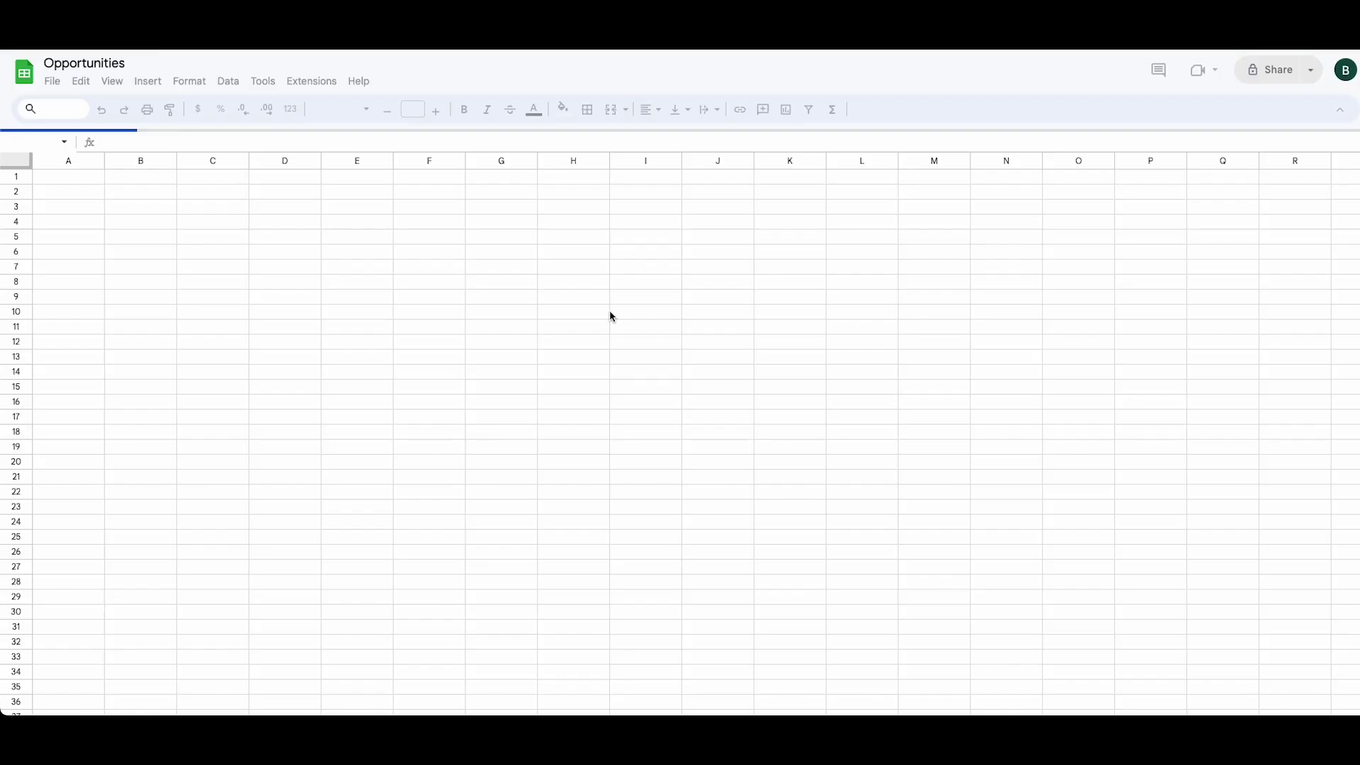
Step: Open Unito Spreadsheet Sync in the new sheet and add the Unito ID and Last Modified columns
click(310, 80)
mouse_move(396, 251)
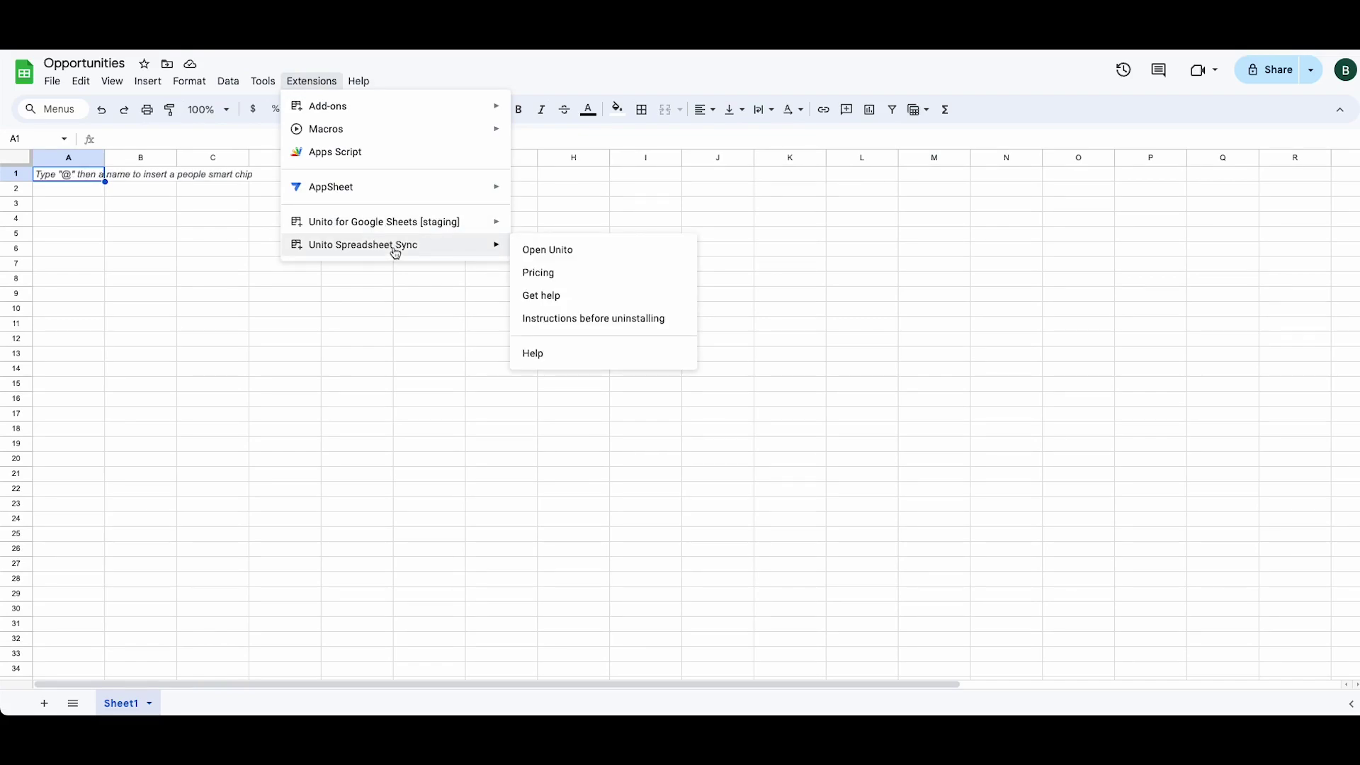
mouse_move(416, 109)
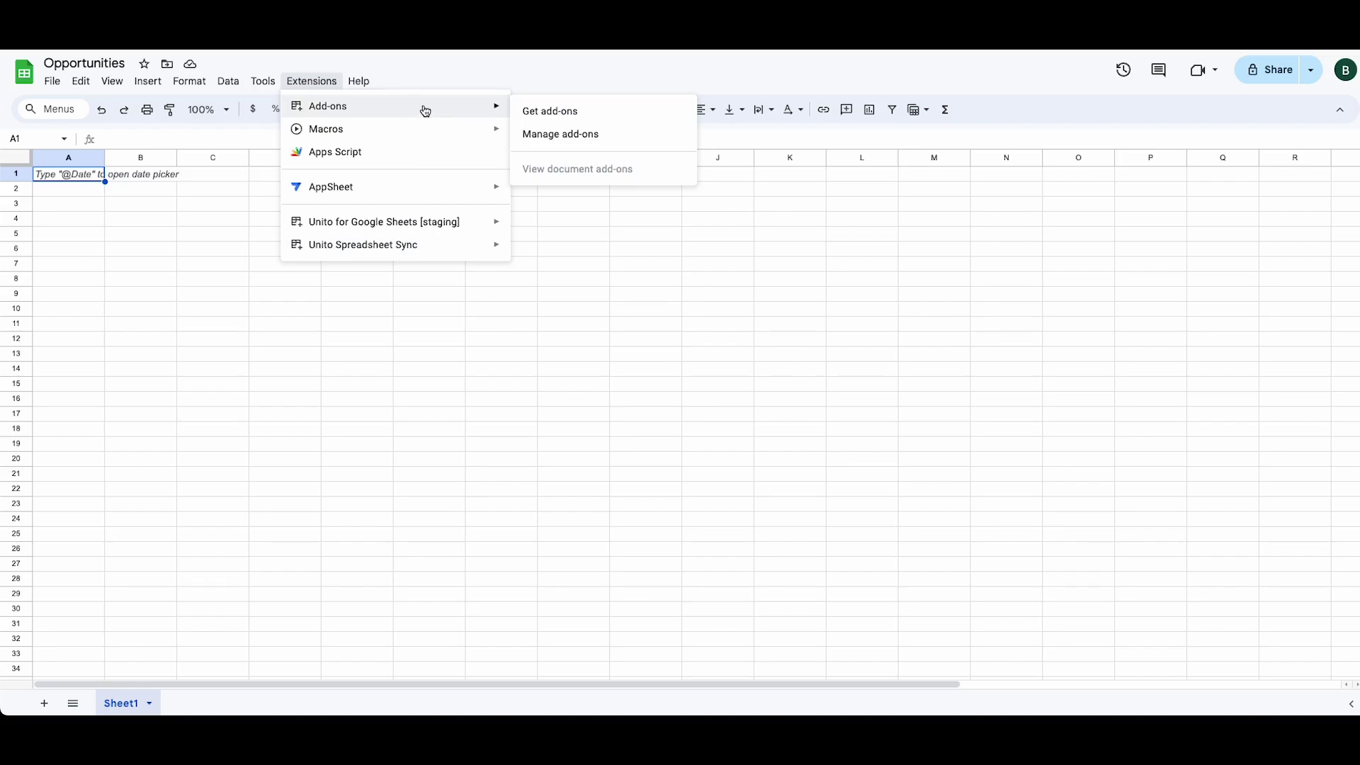
mouse_move(455, 252)
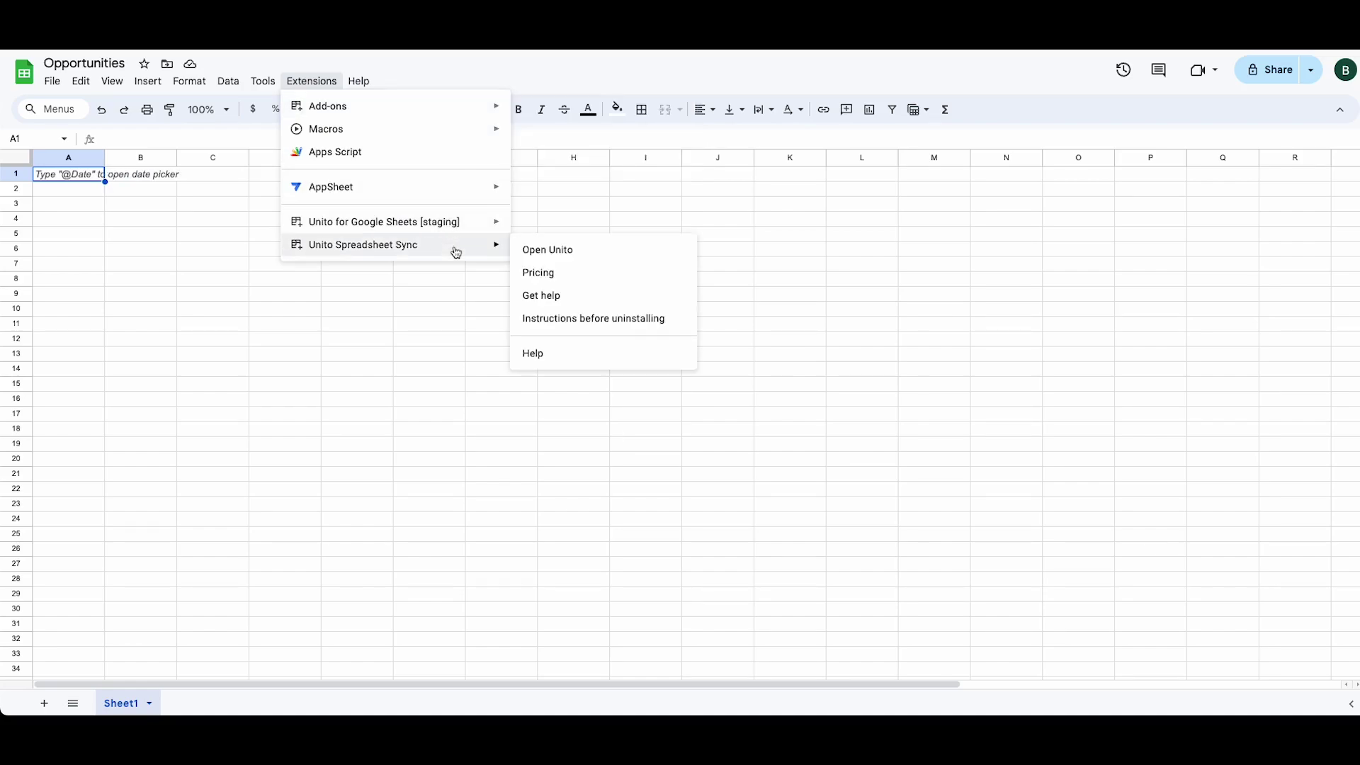
click(584, 254)
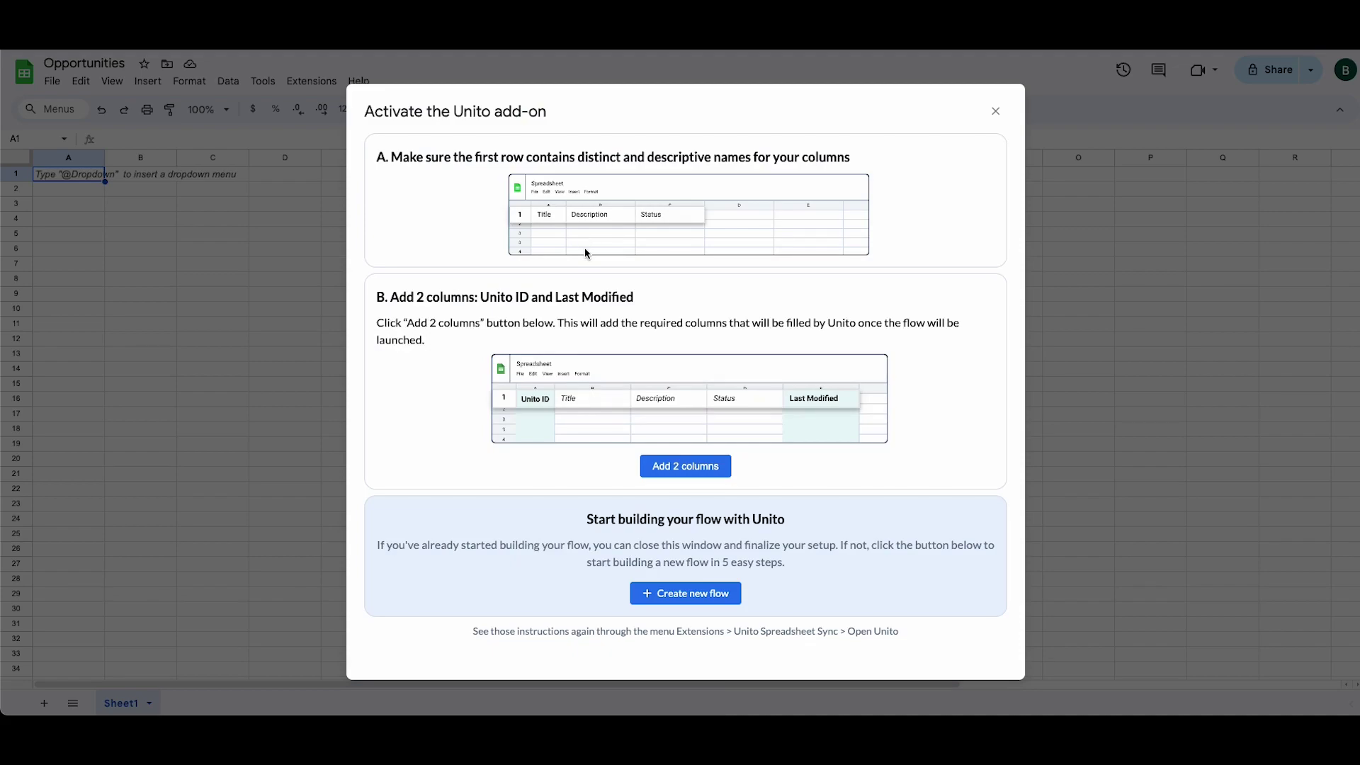
click(673, 471)
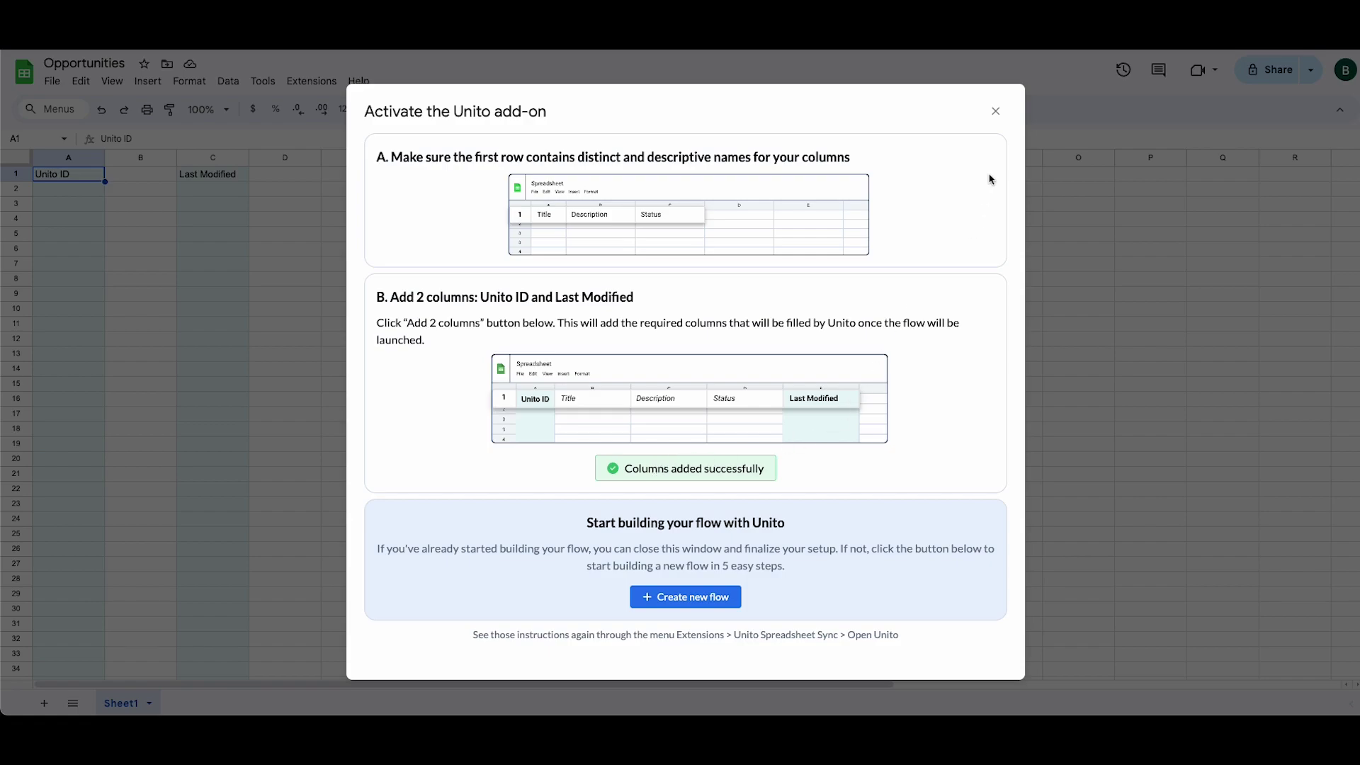
click(996, 111)
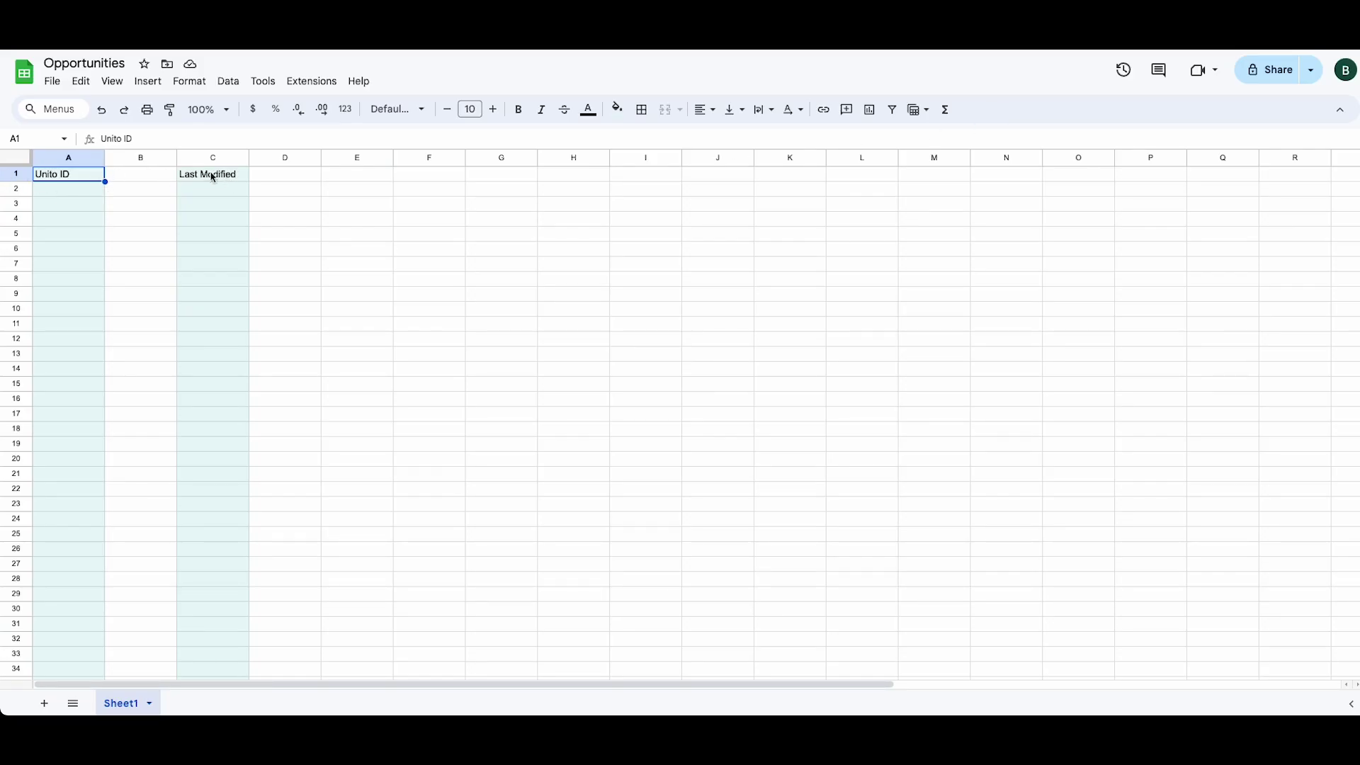
Step: Hide the Unito ID column (A) and the Last Modified column (C)
right_click(71, 162)
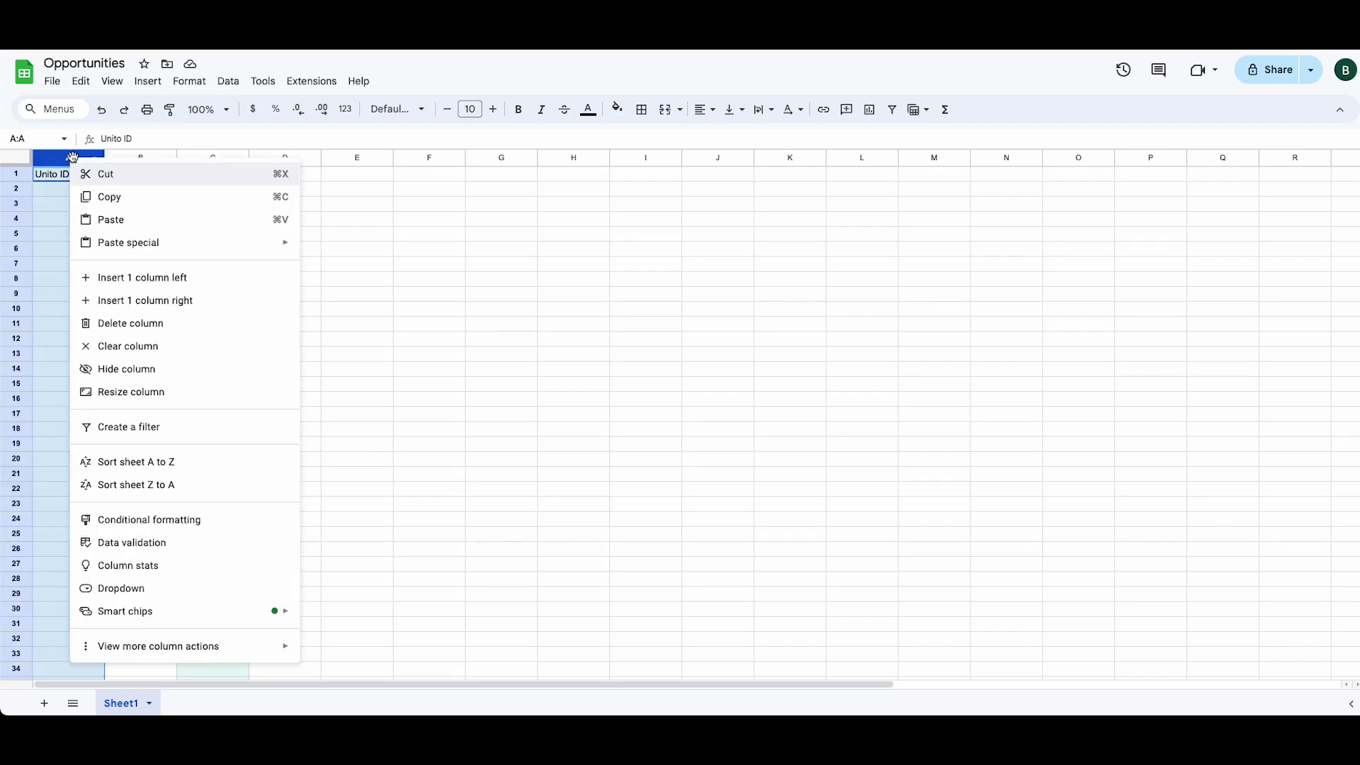
click(151, 368)
right_click(142, 160)
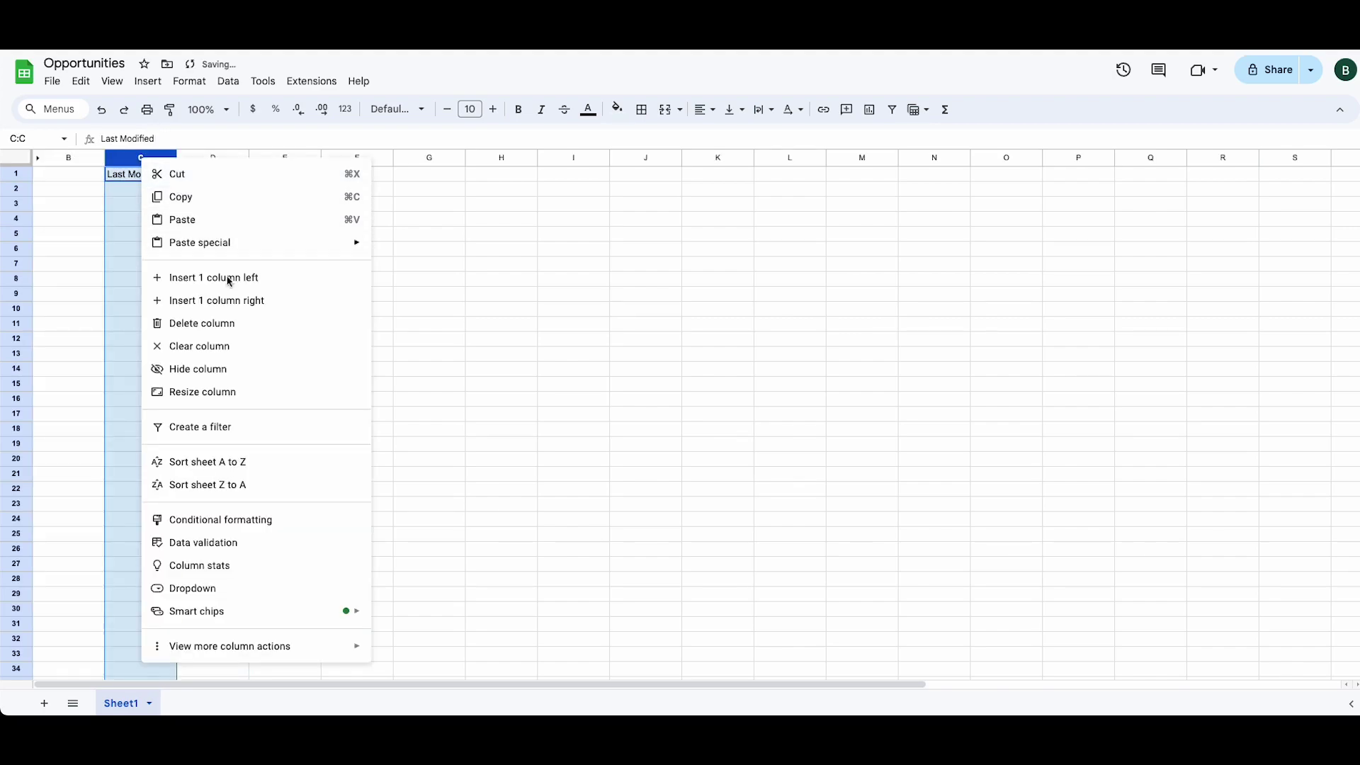
click(239, 369)
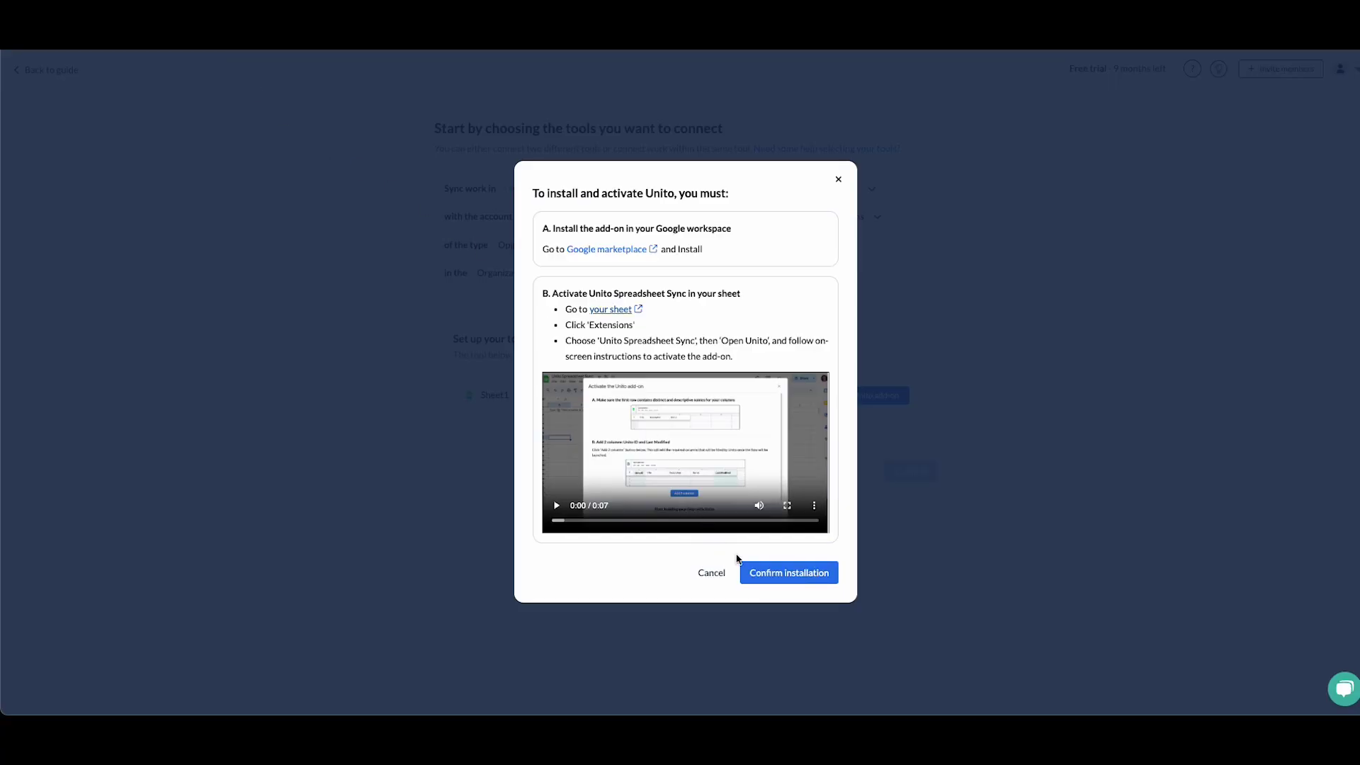
Step: Return to Unito and confirm the add-on installation and the two connected tools
click(789, 573)
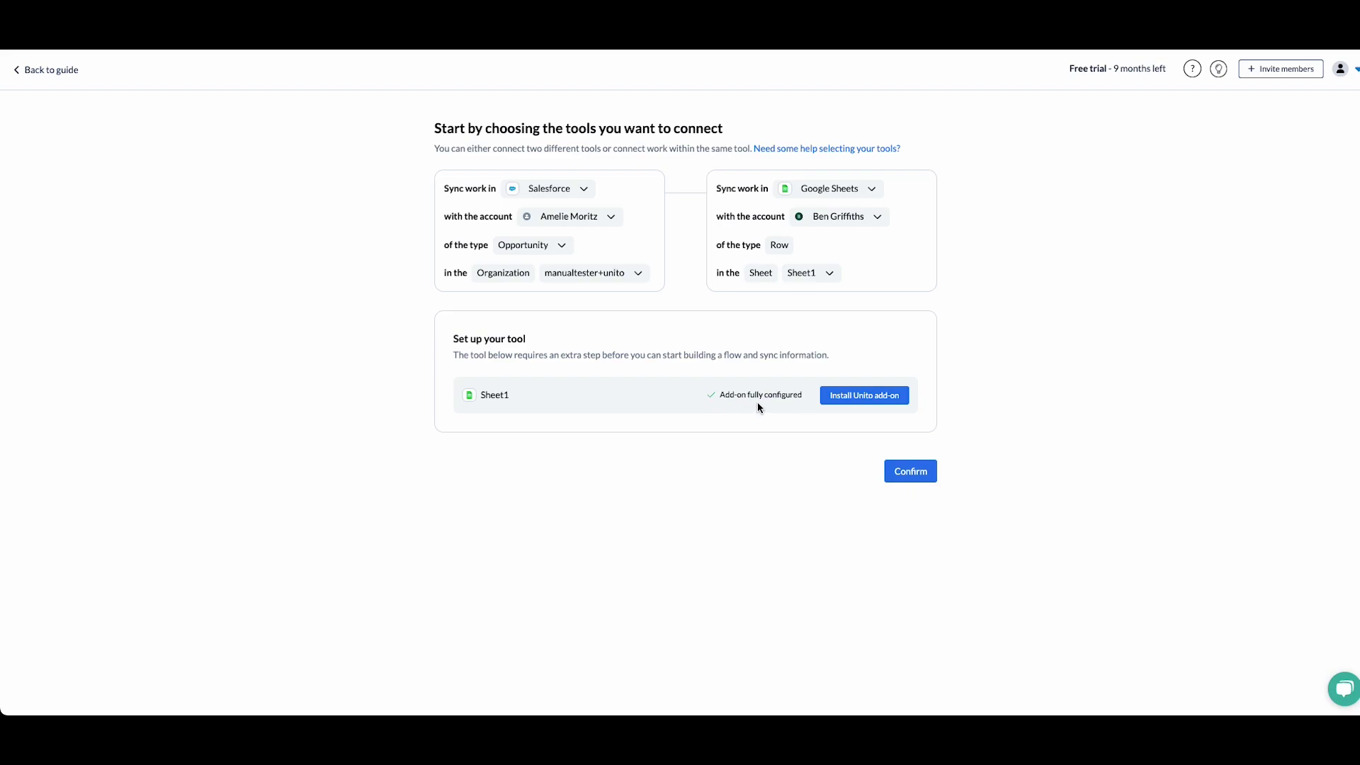
click(917, 480)
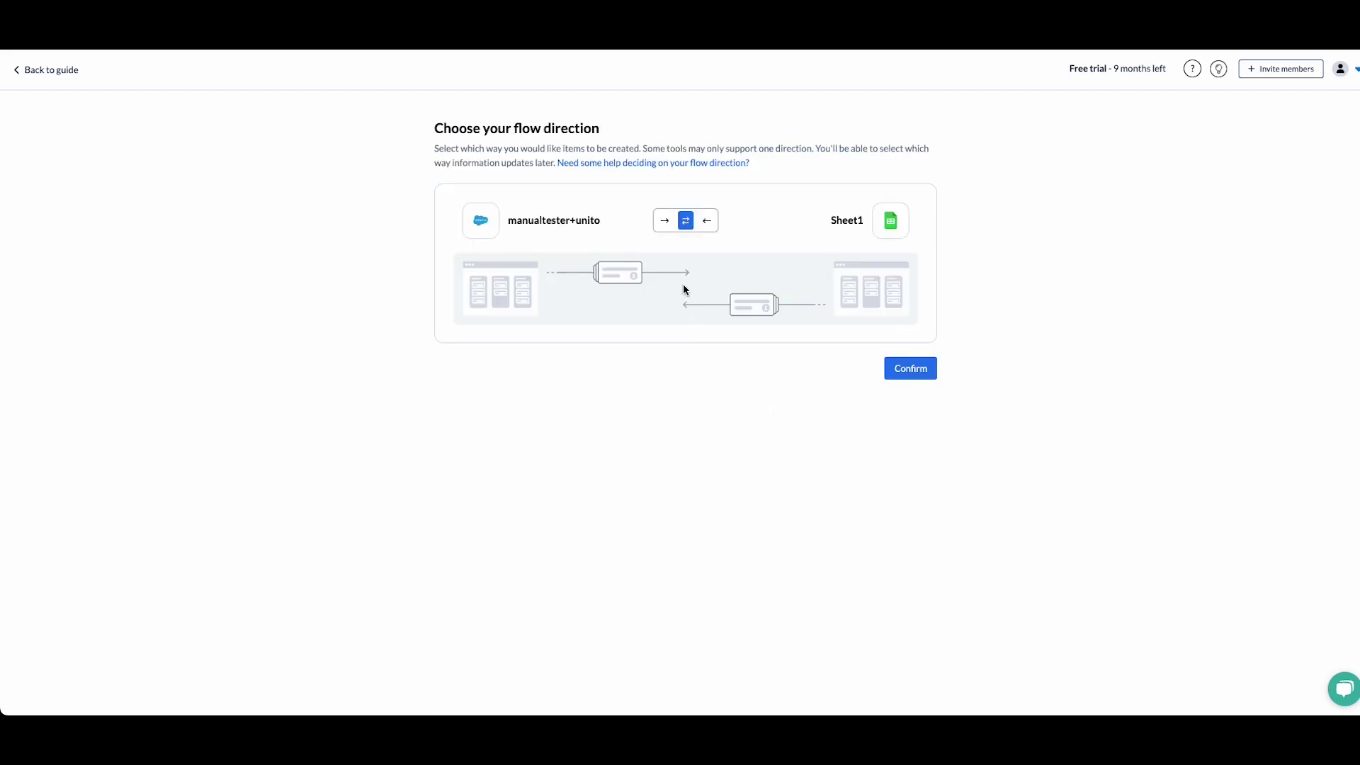
Step: Set the flow direction to one-way from Salesforce to Sheet1 and confirm it
click(665, 220)
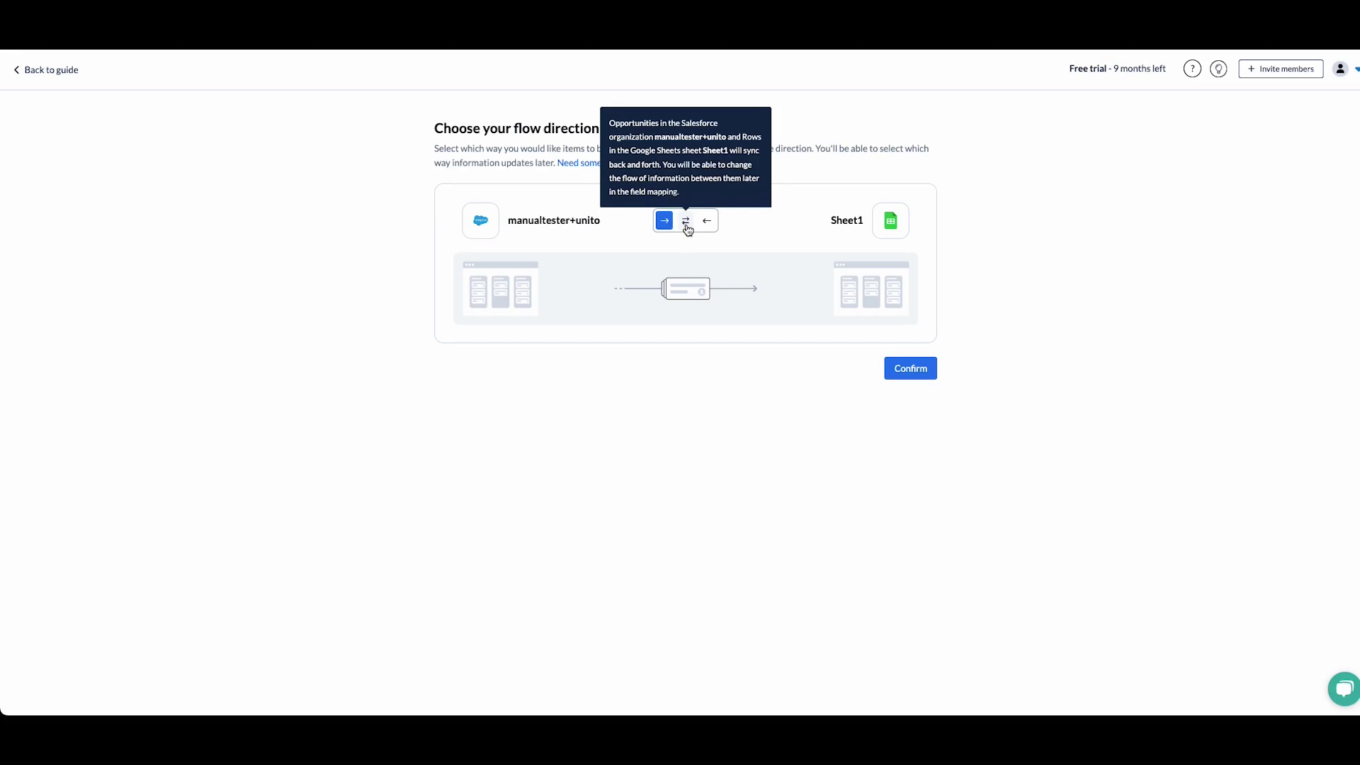
click(900, 368)
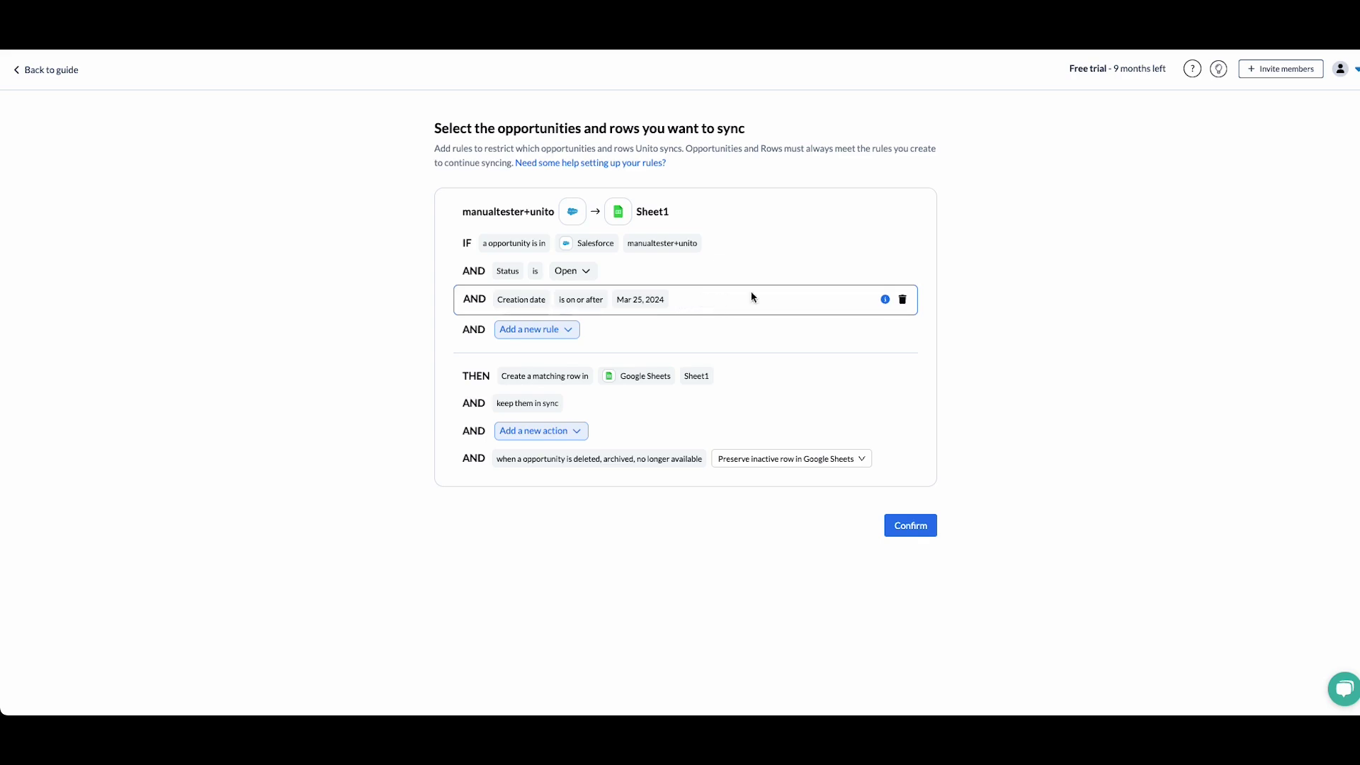
Step: Remove the creation date rule, keep only the Open status rule for opportunities, and confirm the rules
click(904, 301)
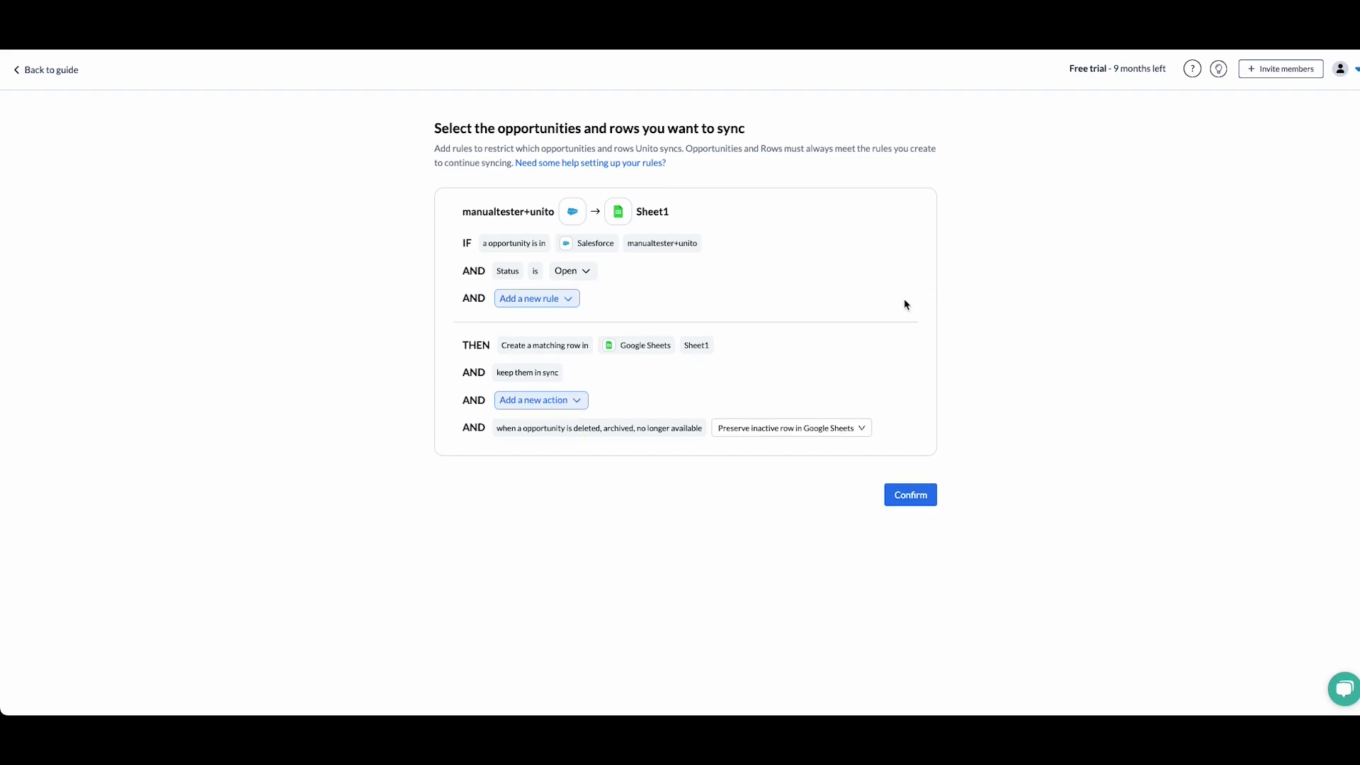
click(570, 300)
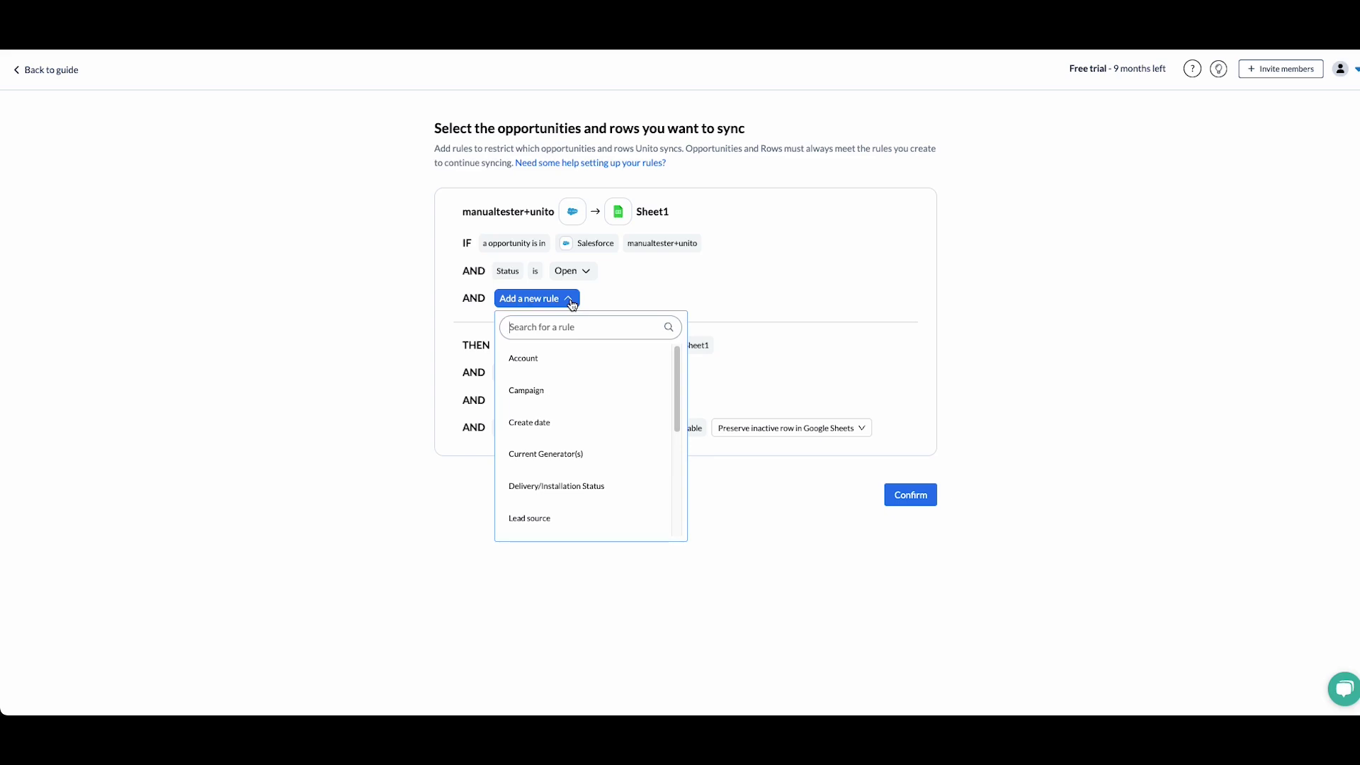
click(758, 323)
click(914, 497)
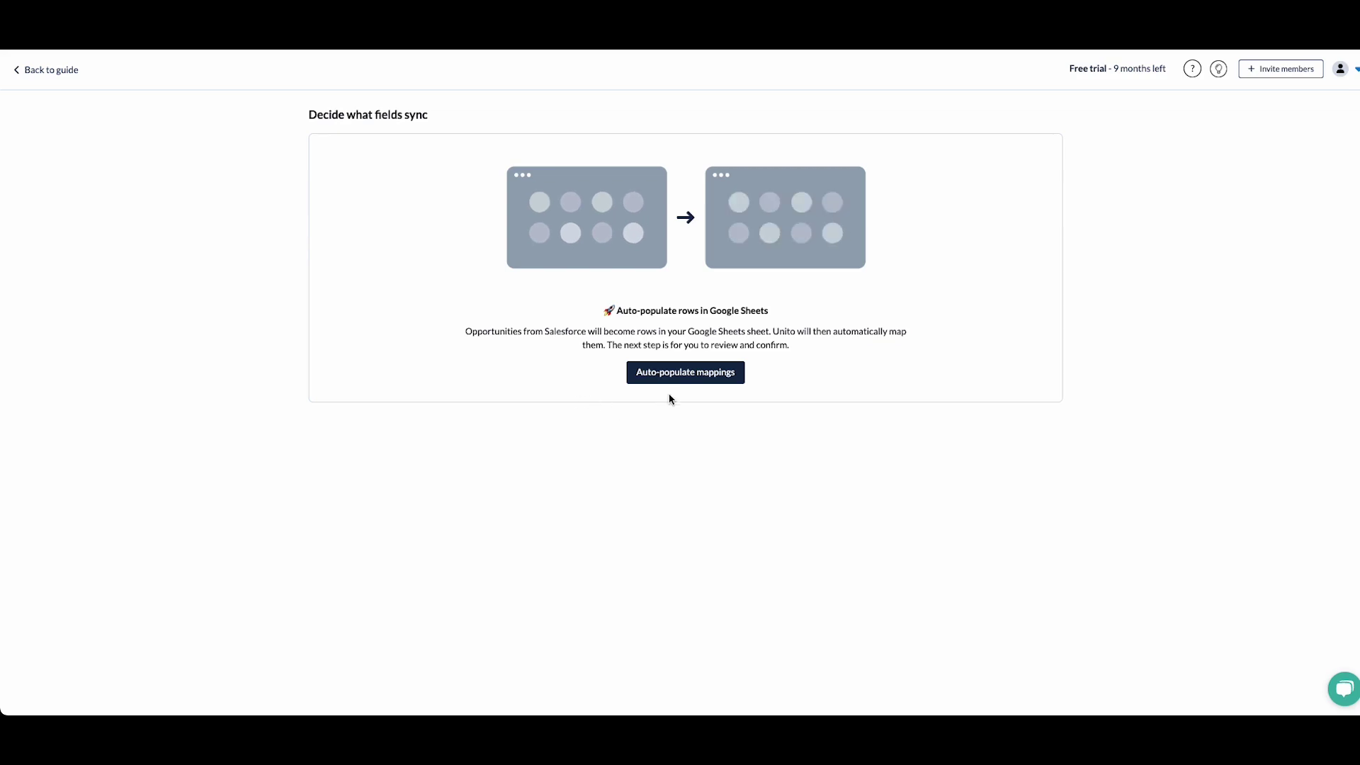
Step: Auto-populate the field mappings between Salesforce opportunities and Sheet1 rows and review the mapped fields
click(693, 364)
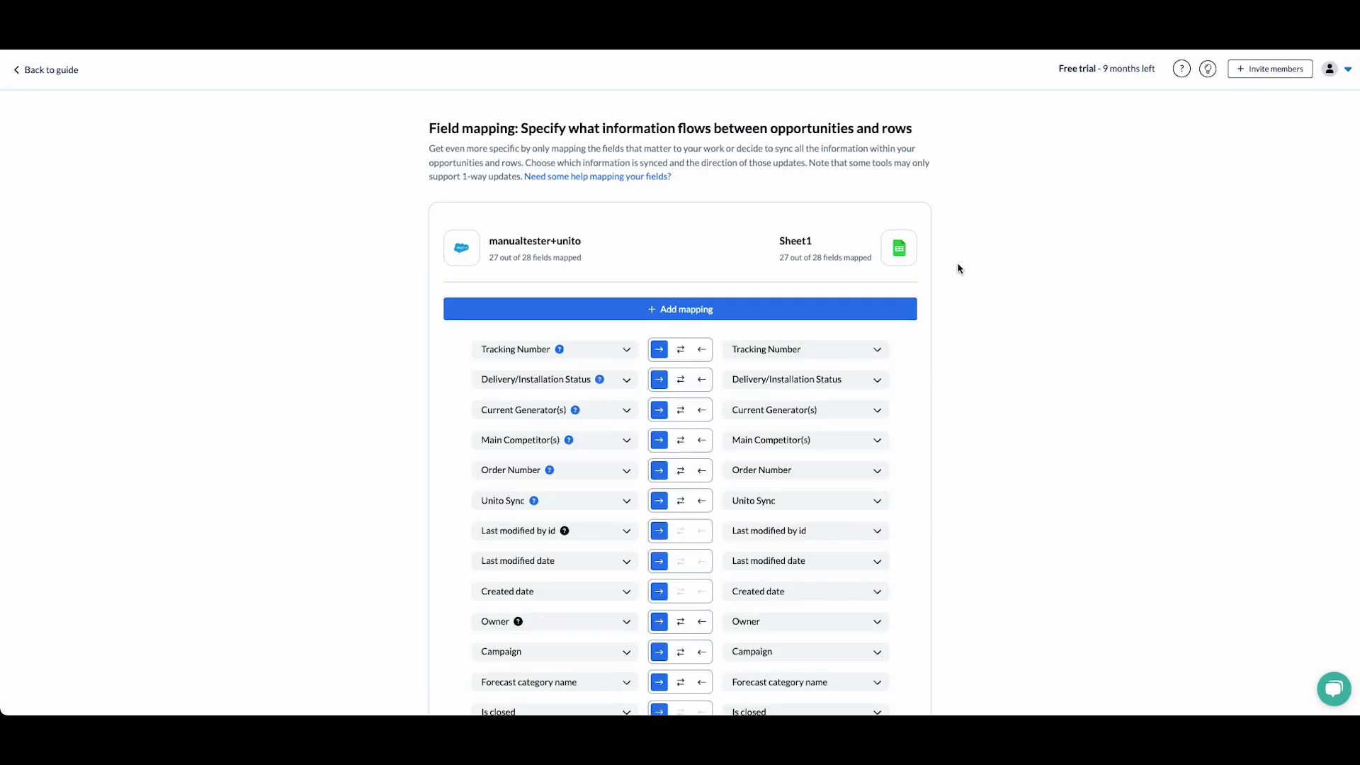
scroll(1024, 294, down, 1)
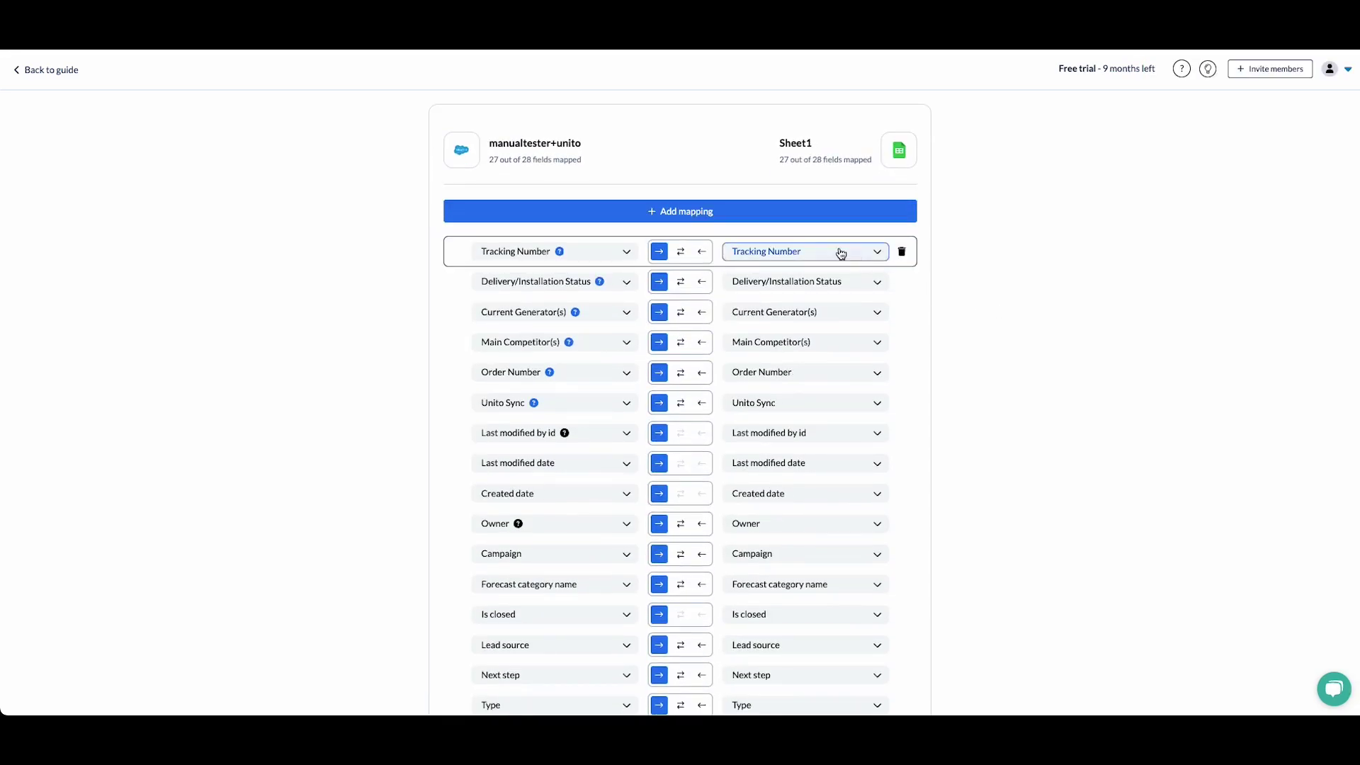
scroll(801, 361, down, 2)
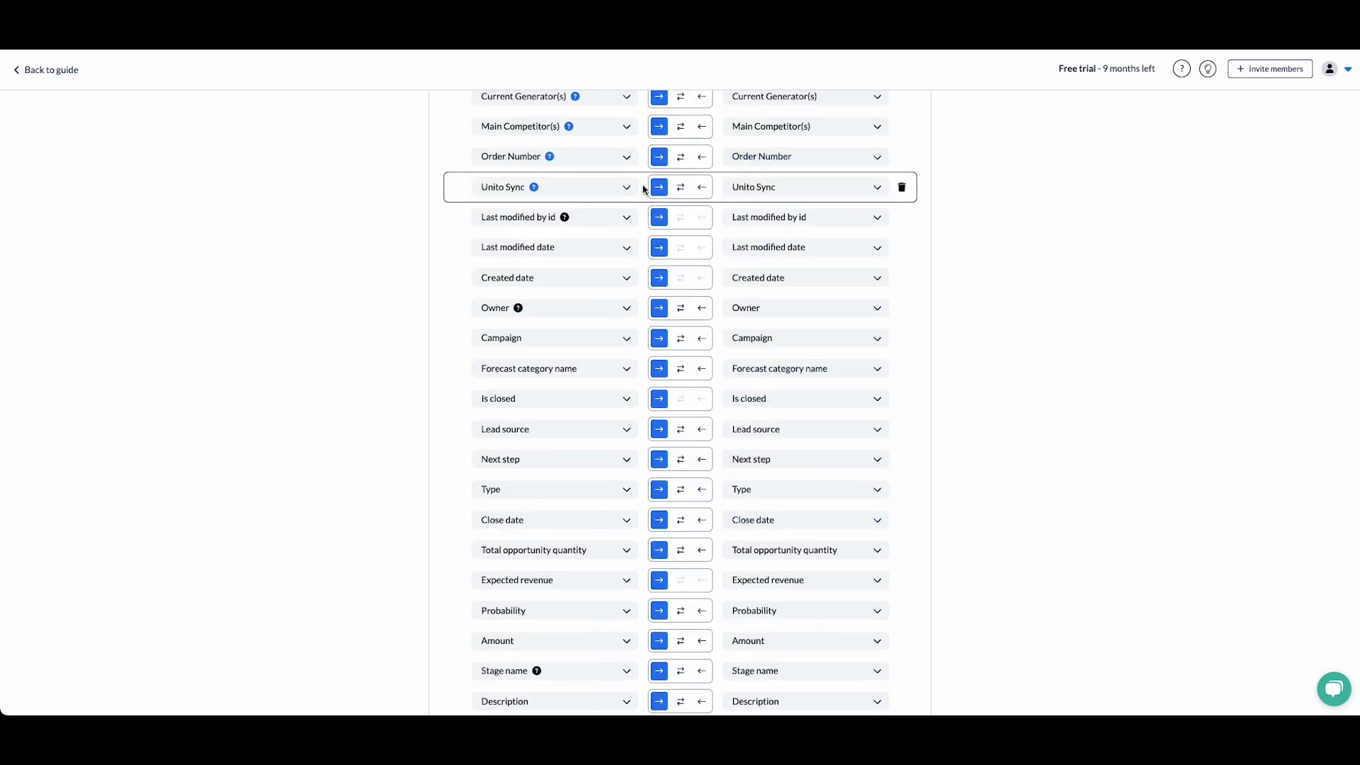
scroll(647, 185, up, 2)
scroll(595, 319, up, 1)
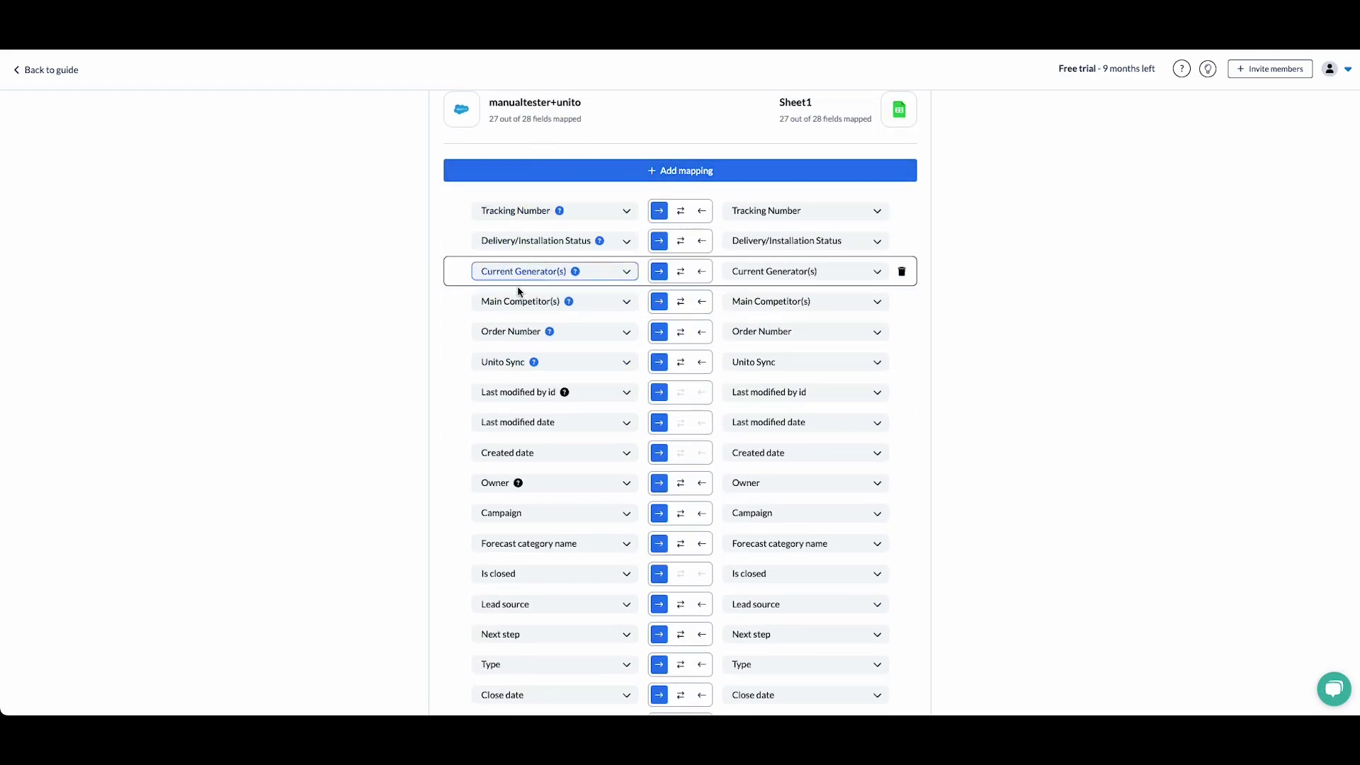
scroll(546, 379, down, 1)
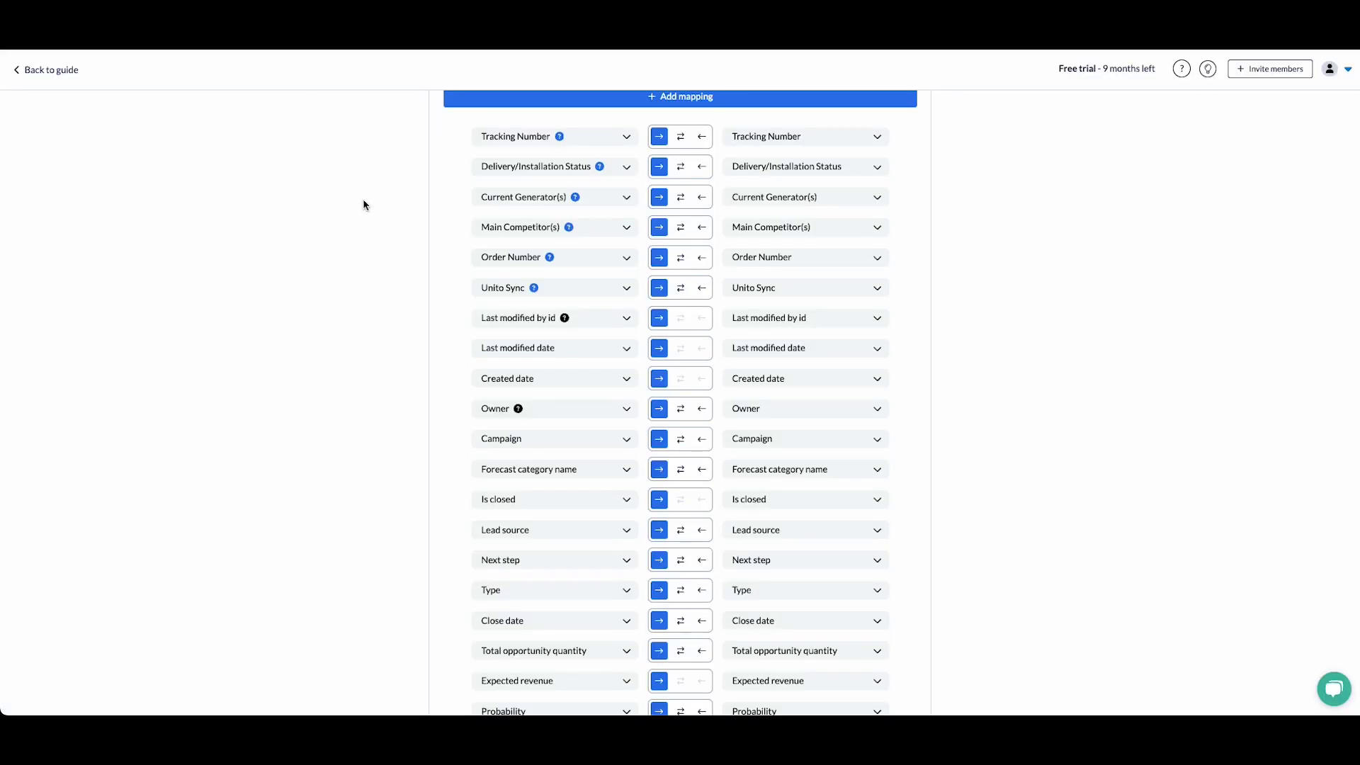
scroll(363, 205, up, 2)
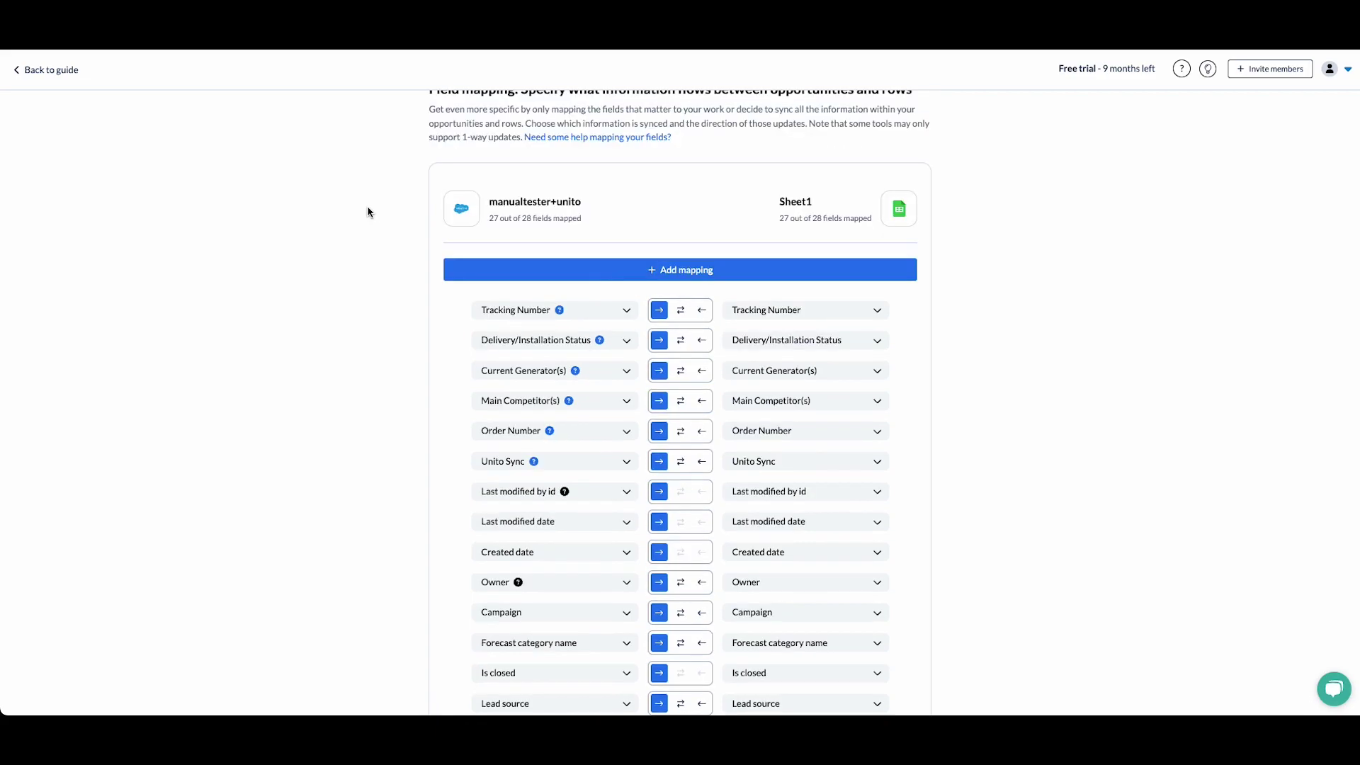
scroll(978, 313, down, 1)
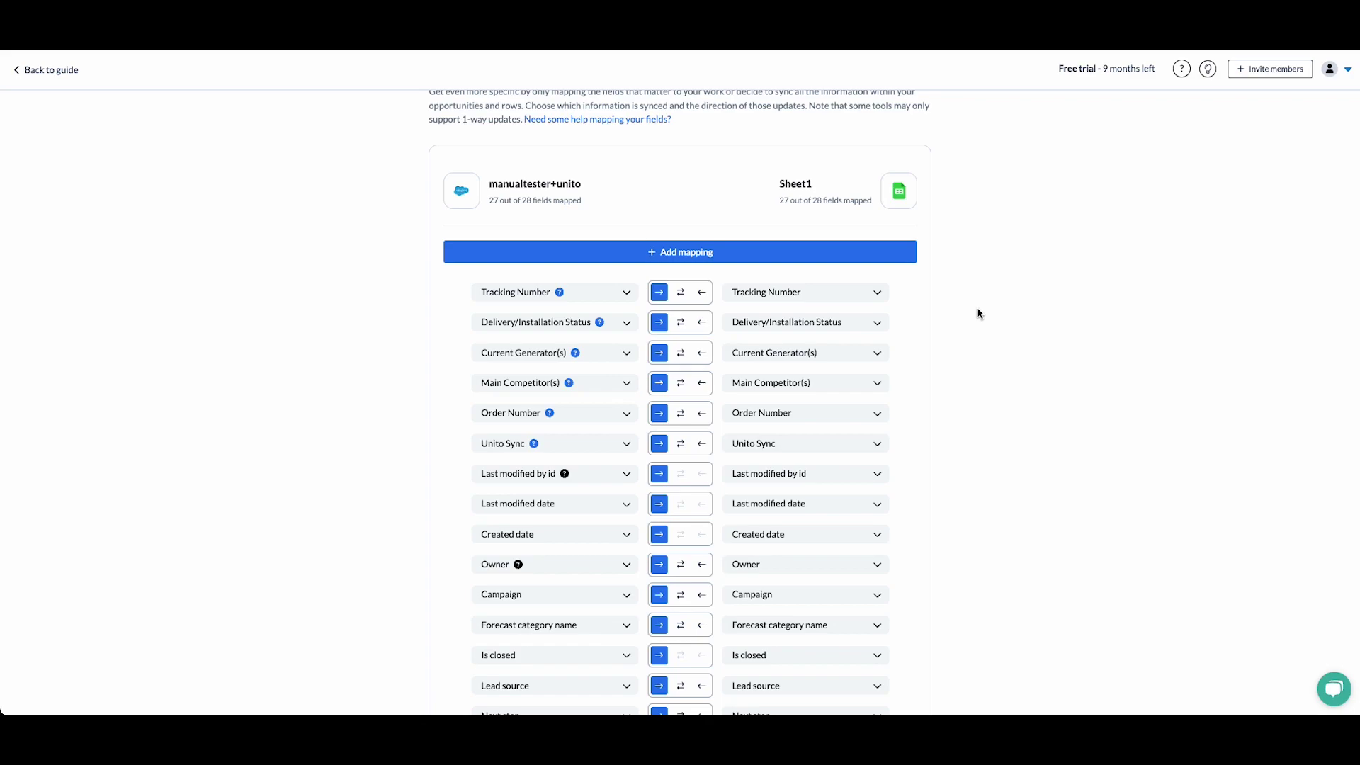
Step: Delete the Tracking Number, Current Generator(s) and Unito Sync mappings, and confirm the remaining field mappings
scroll(978, 313, down, 1)
click(902, 212)
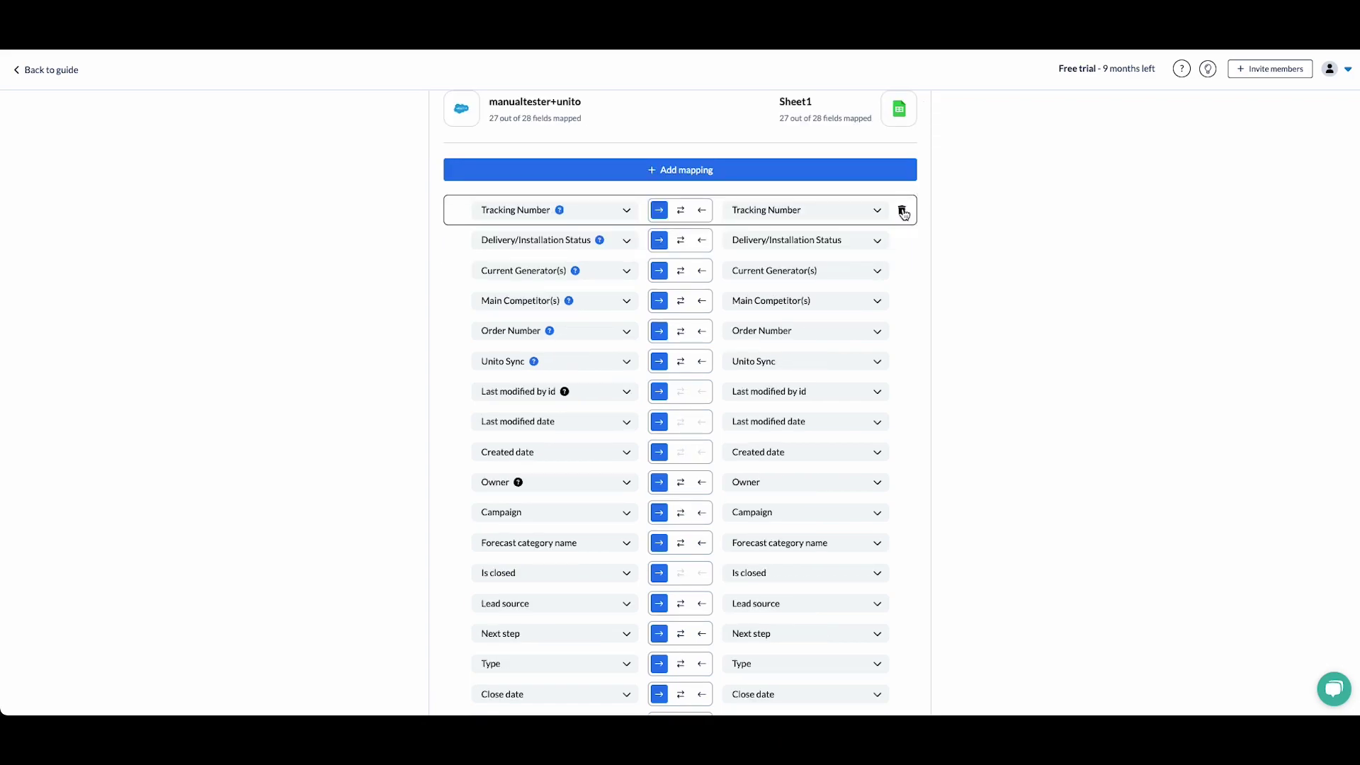
click(905, 241)
click(902, 300)
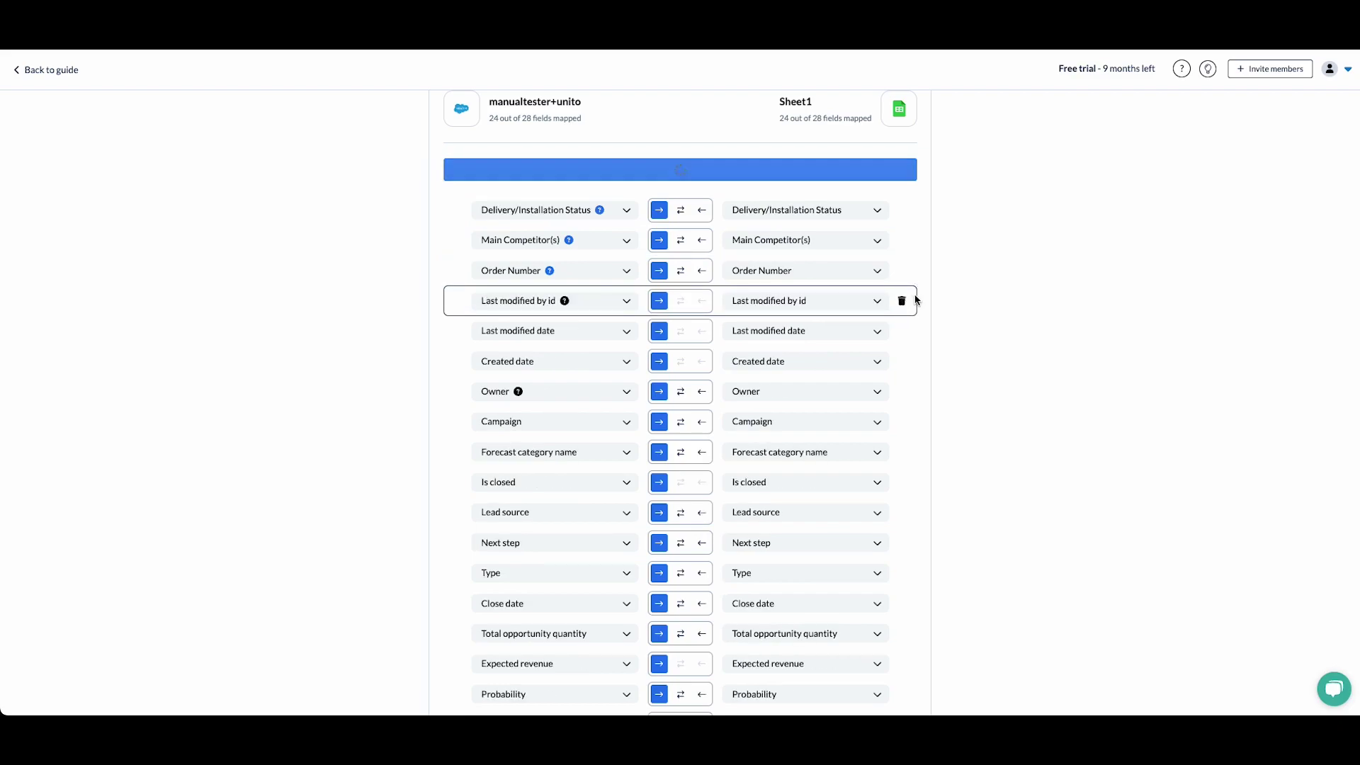
scroll(947, 343, down, 1)
scroll(694, 484, up, 1)
scroll(695, 461, up, 1)
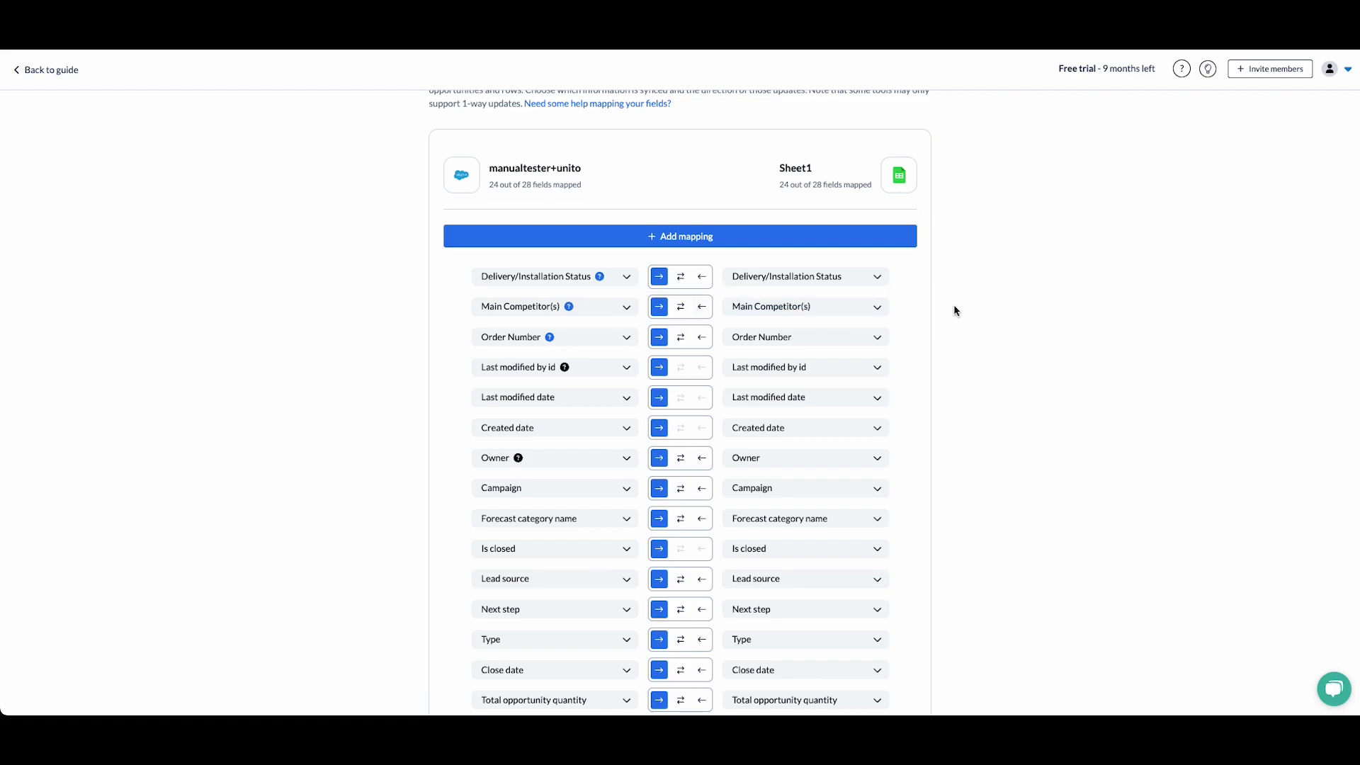
scroll(954, 314, down, 3)
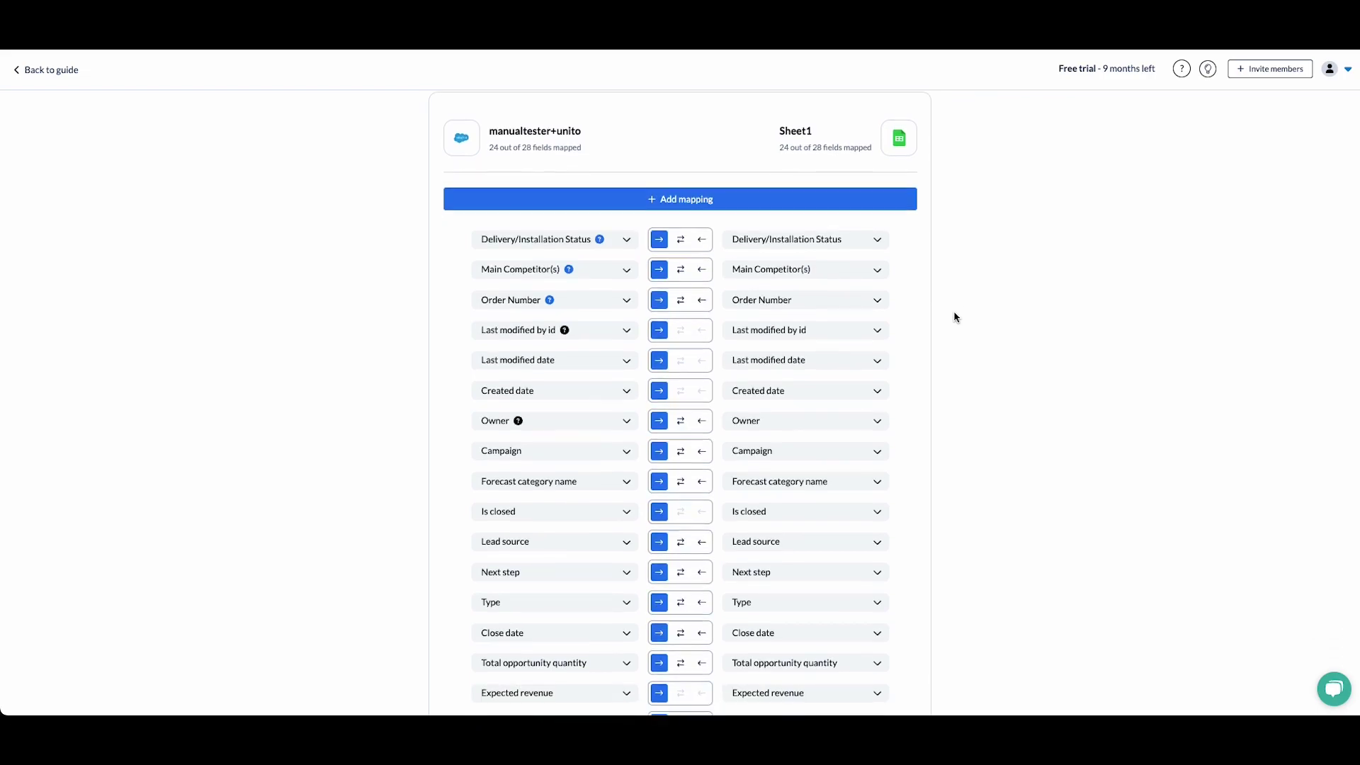
scroll(969, 326, down, 1)
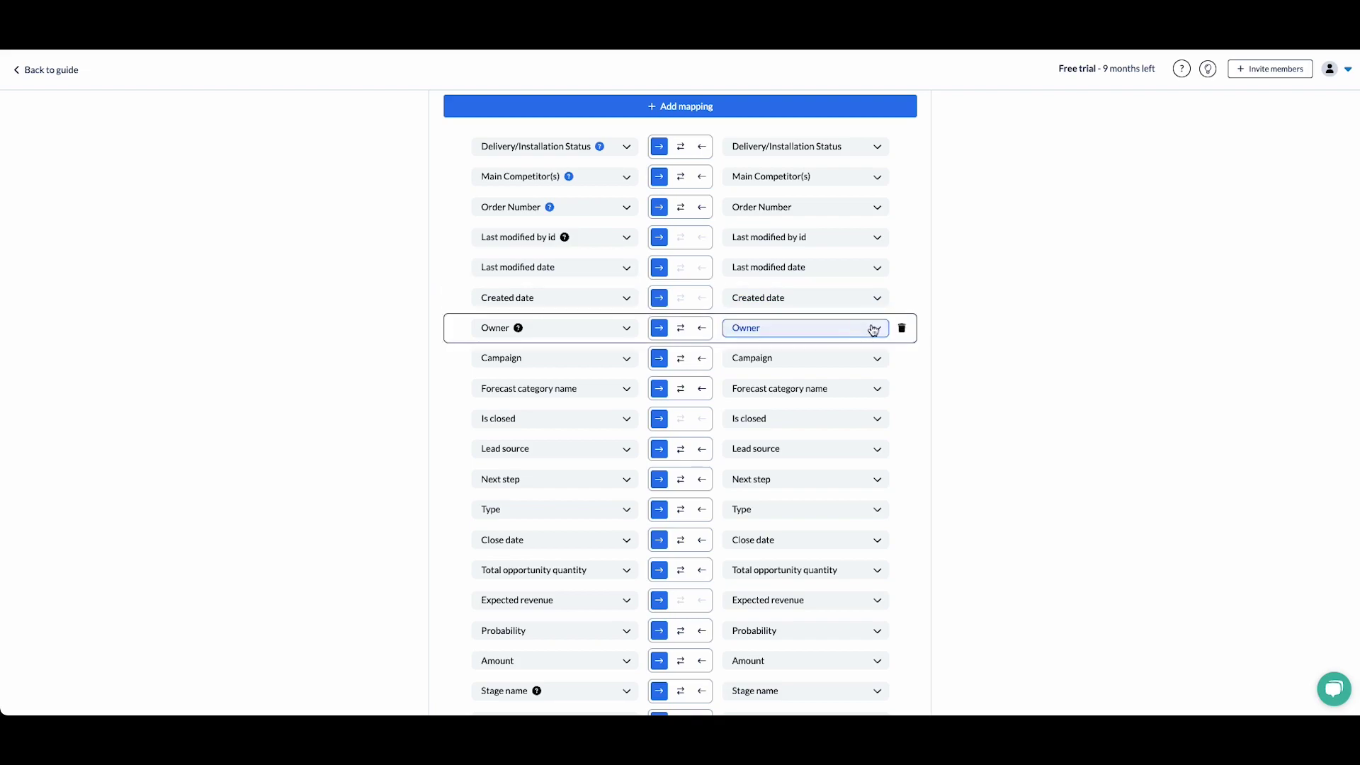
scroll(878, 325, down, 5)
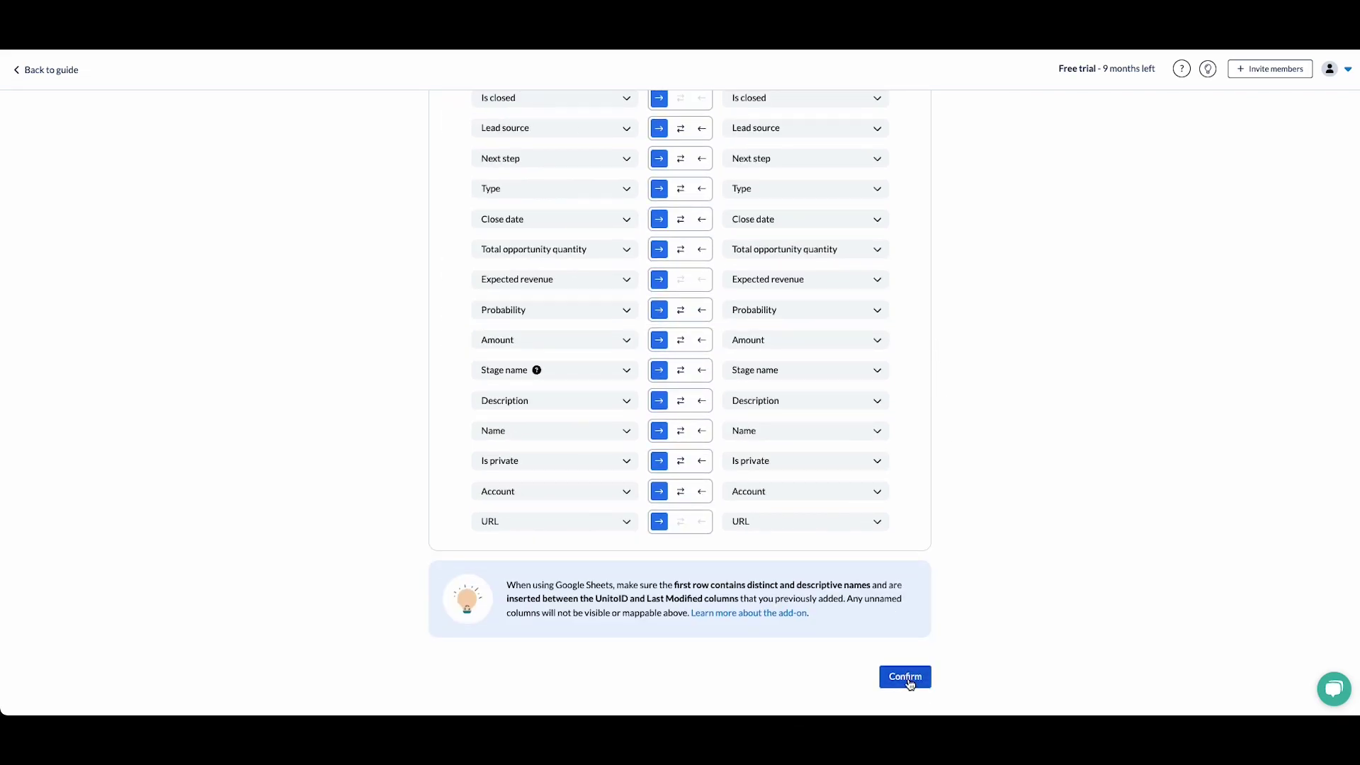
click(910, 680)
Step: Launch the flow with auto sync enabled and switch to the Opportunities spreadsheet in Google Sheets to check the synced rows
click(796, 444)
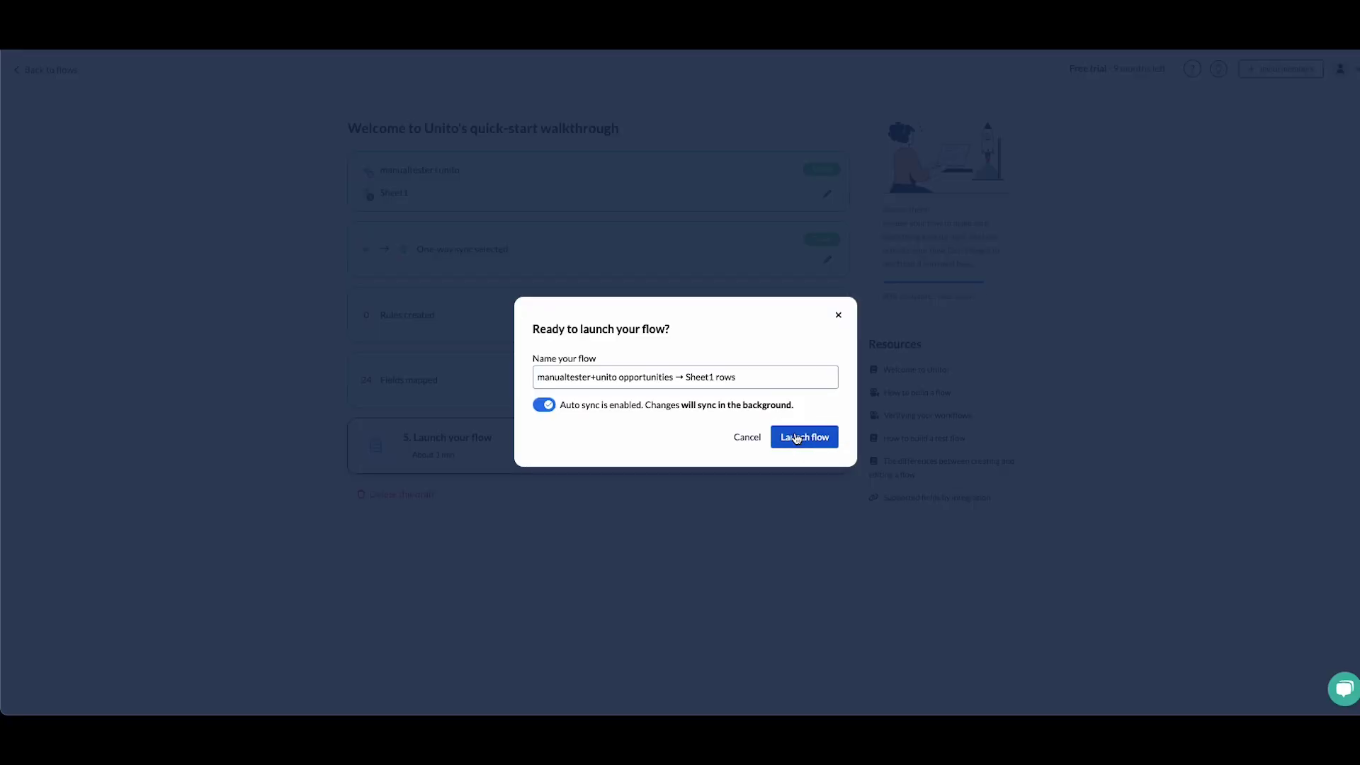
click(797, 438)
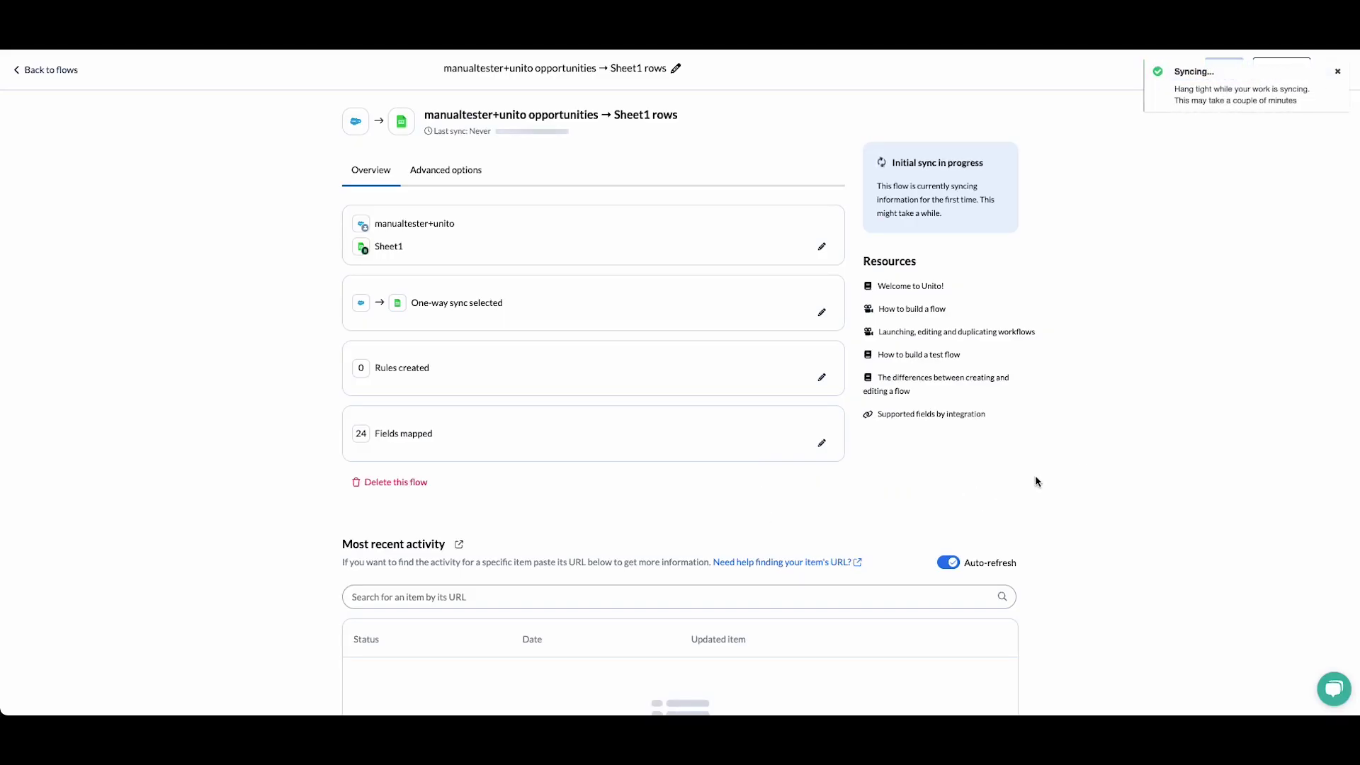
scroll(1097, 427, down, 1)
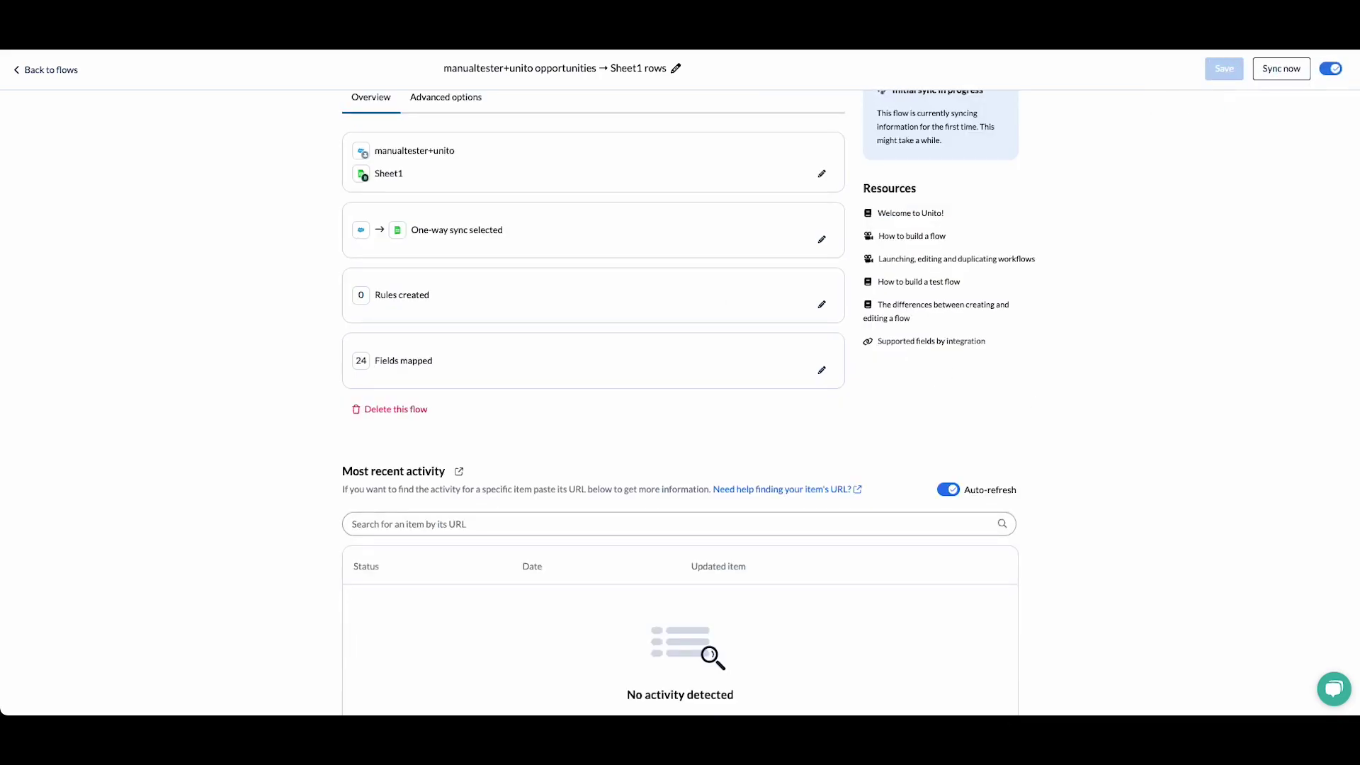
click(318, 32)
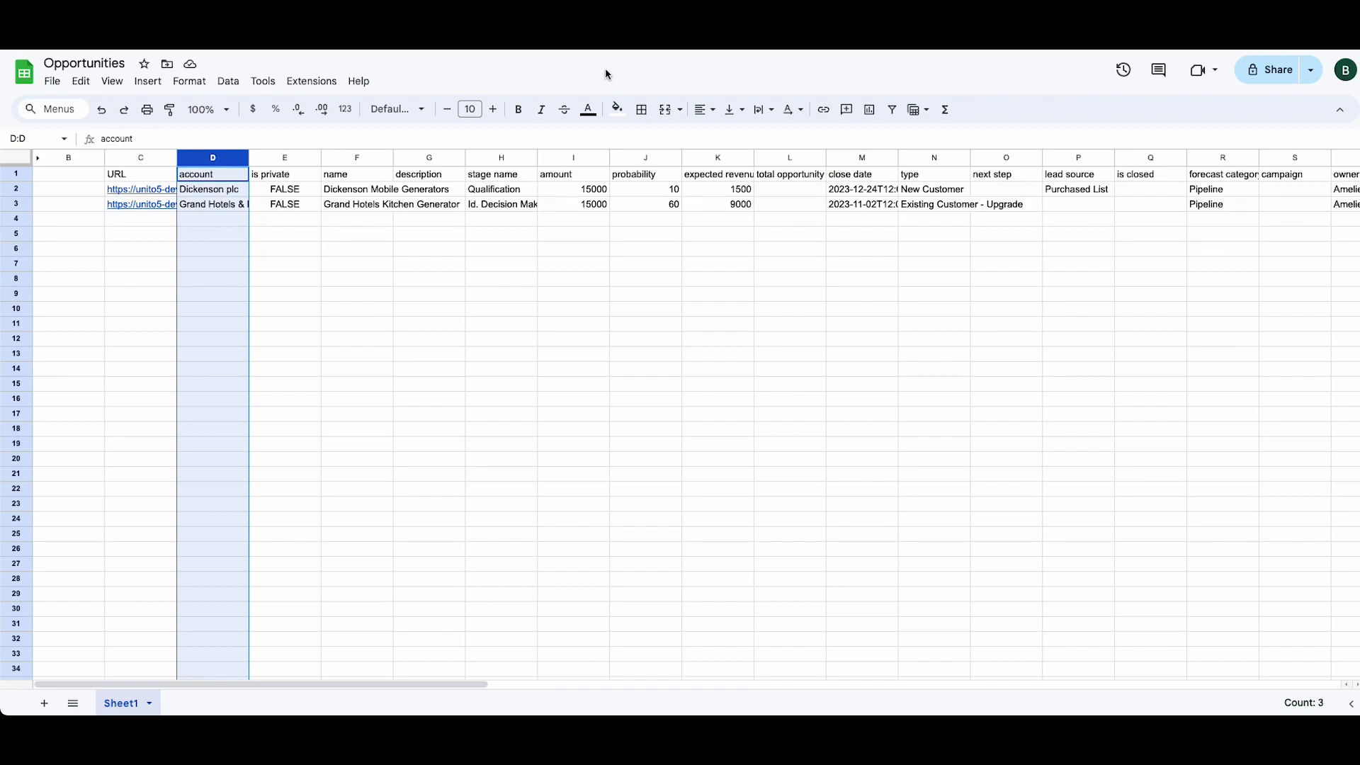